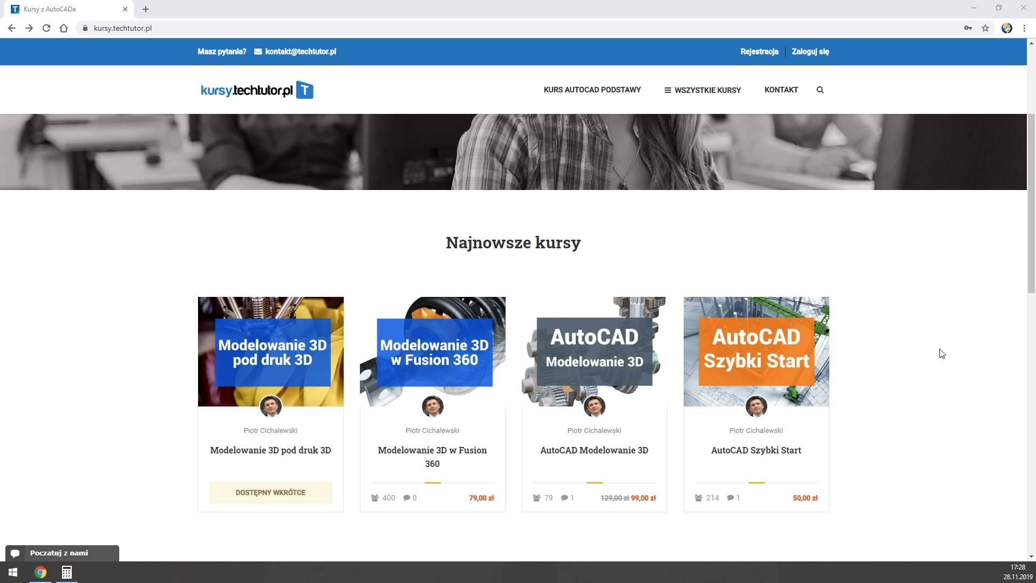
Open the "Modelowanie 3D w Fusion 360" course page and read through its description, from course information to the practical project and tests
left_click(421, 370)
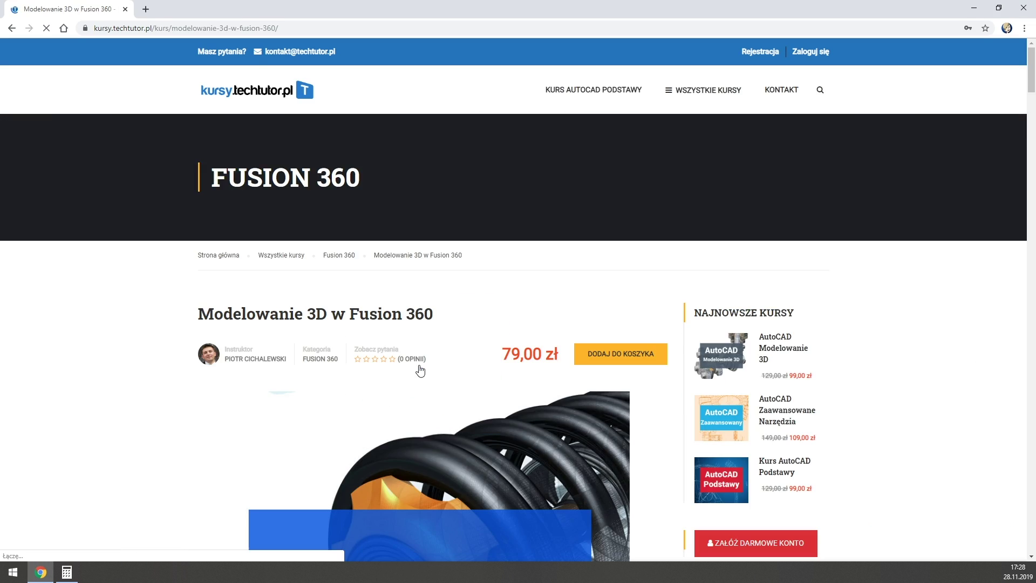
scroll(858, 314, "down", 2)
scroll(859, 313, "down", 3)
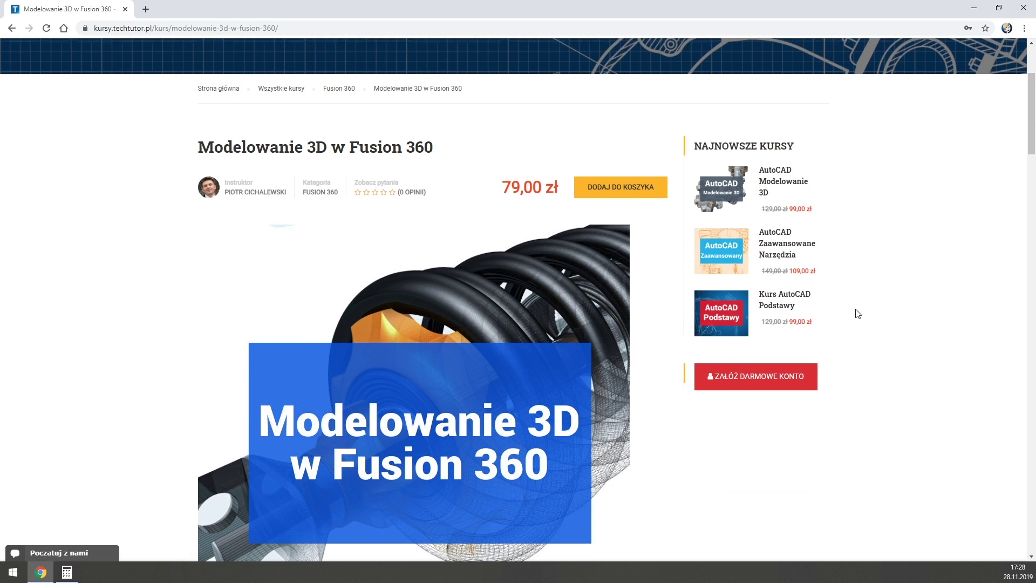
scroll(858, 314, "down", 3)
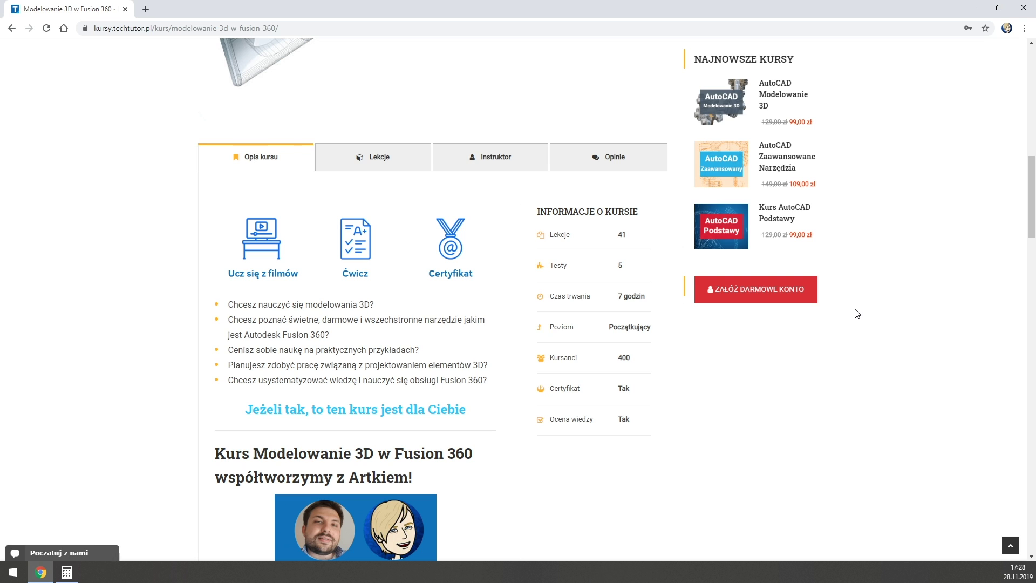
scroll(858, 313, "down", 3)
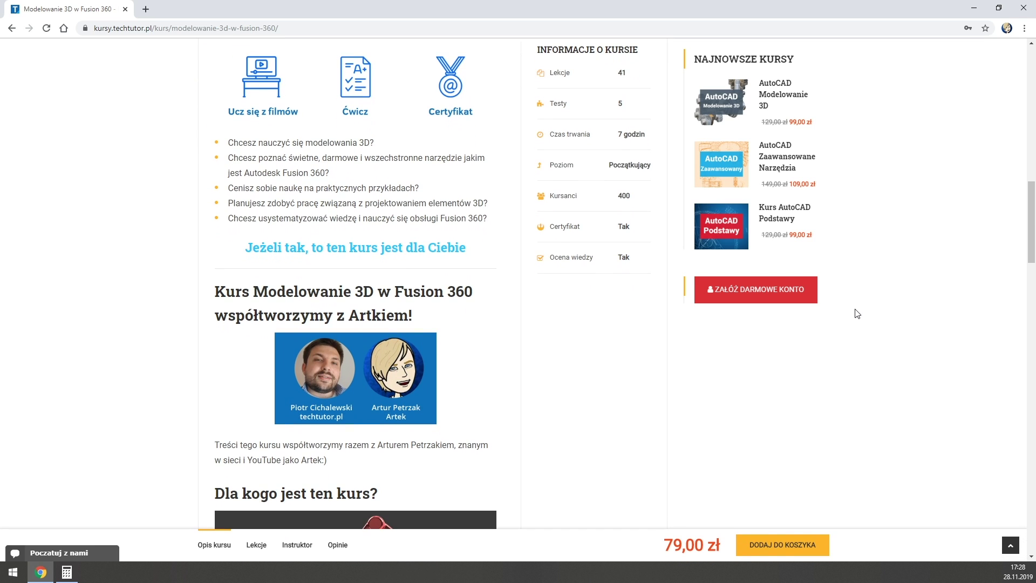
scroll(858, 313, "down", 4)
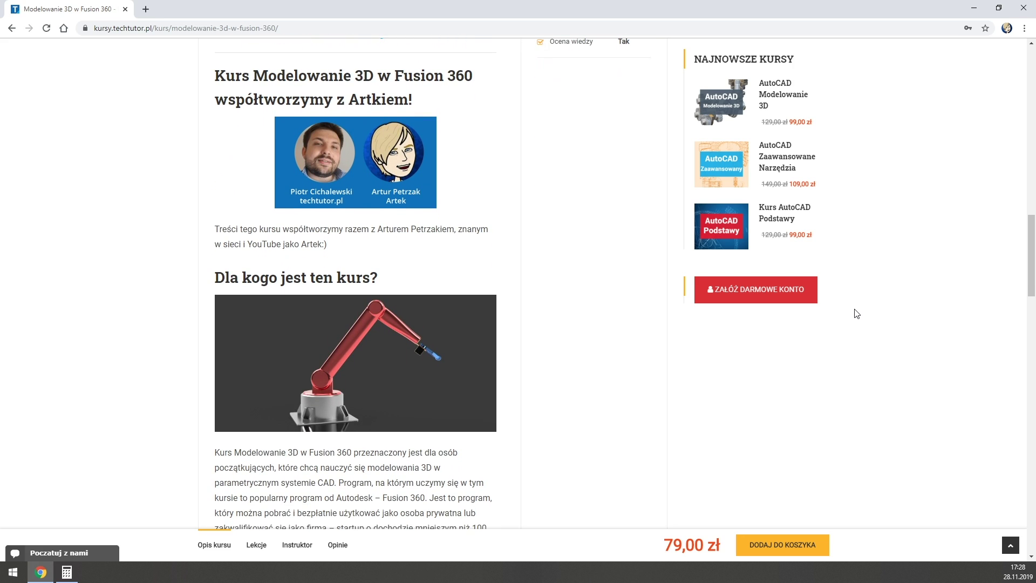
scroll(857, 314, "down", 3)
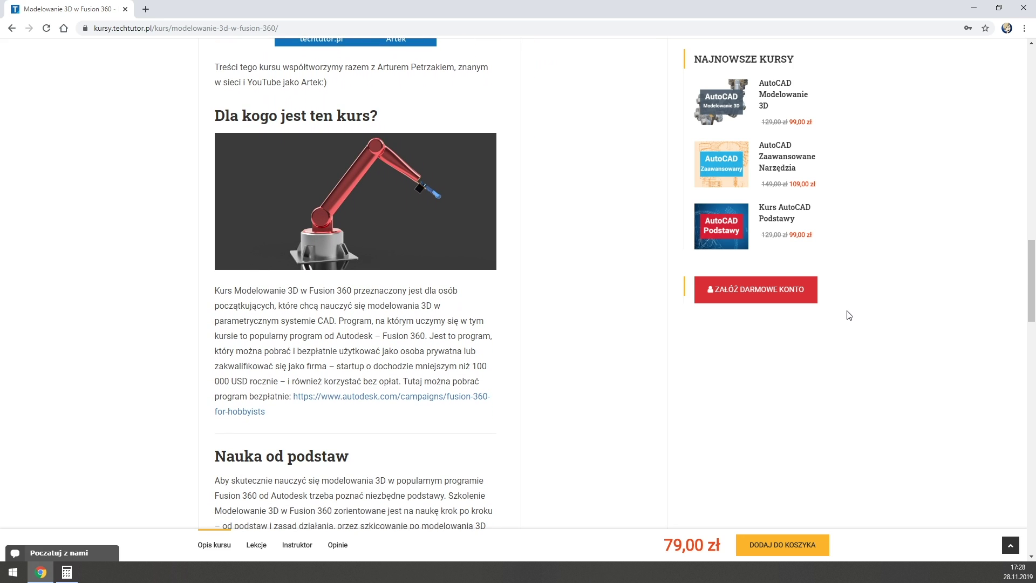
scroll(849, 315, "down", 3)
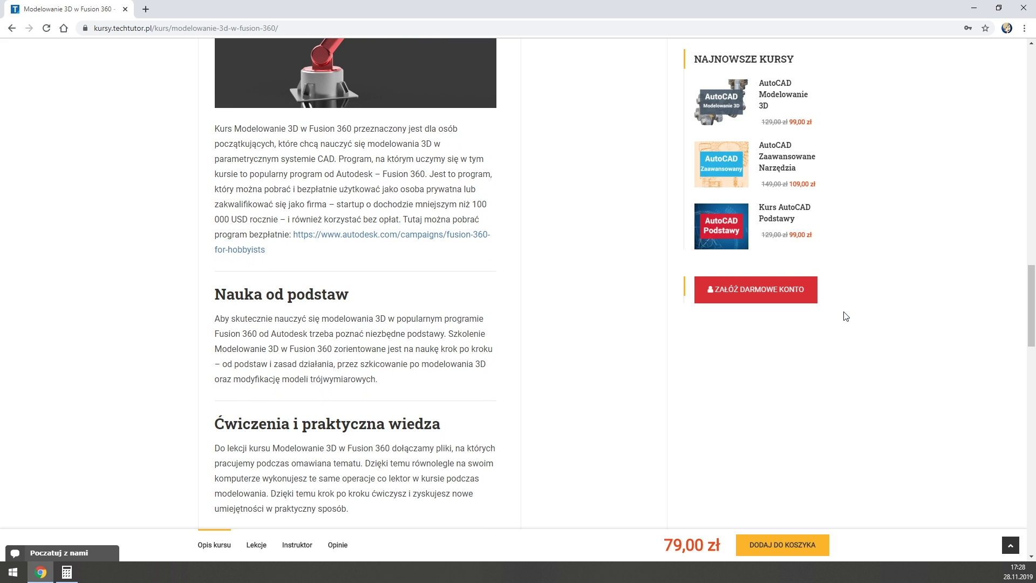
scroll(844, 316, "down", 4)
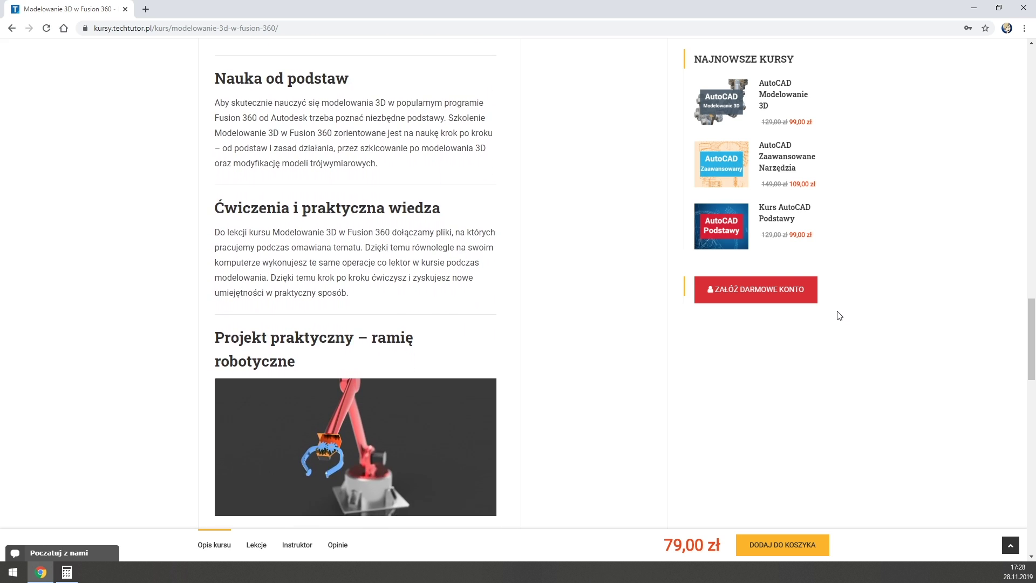
scroll(840, 316, "down", 4)
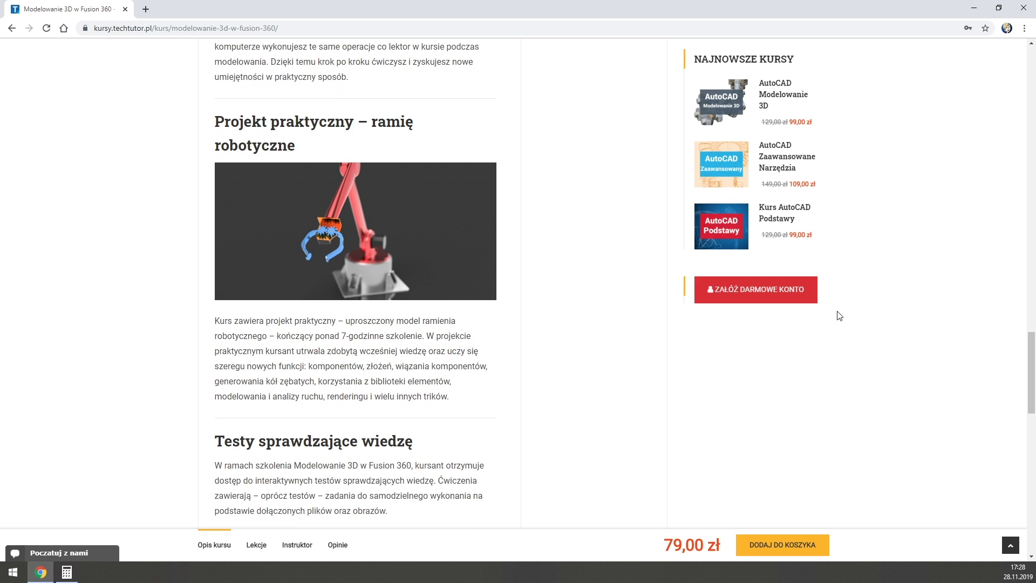
scroll(840, 316, "down", 4)
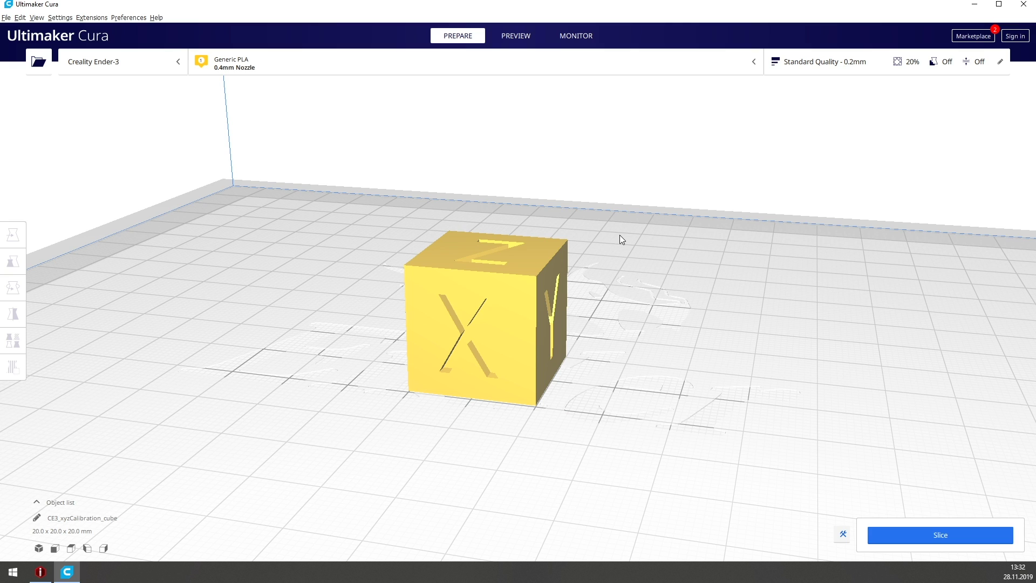
In Ultimaker Cura, select the calibration cube on the build plate and show the detailed print settings
scroll(565, 198, "down", 1)
scroll(552, 195, "down", 1)
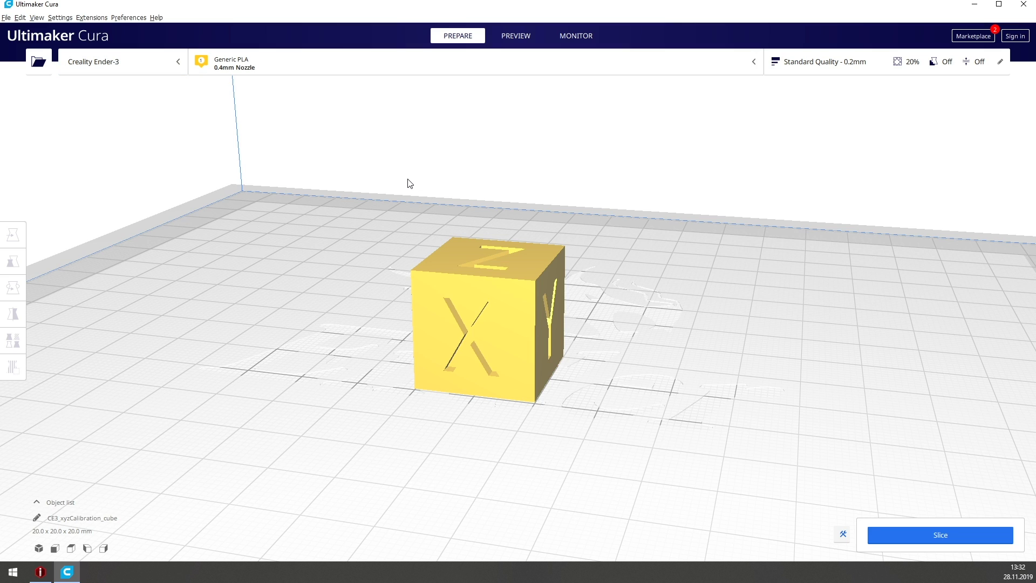
left_click(469, 281)
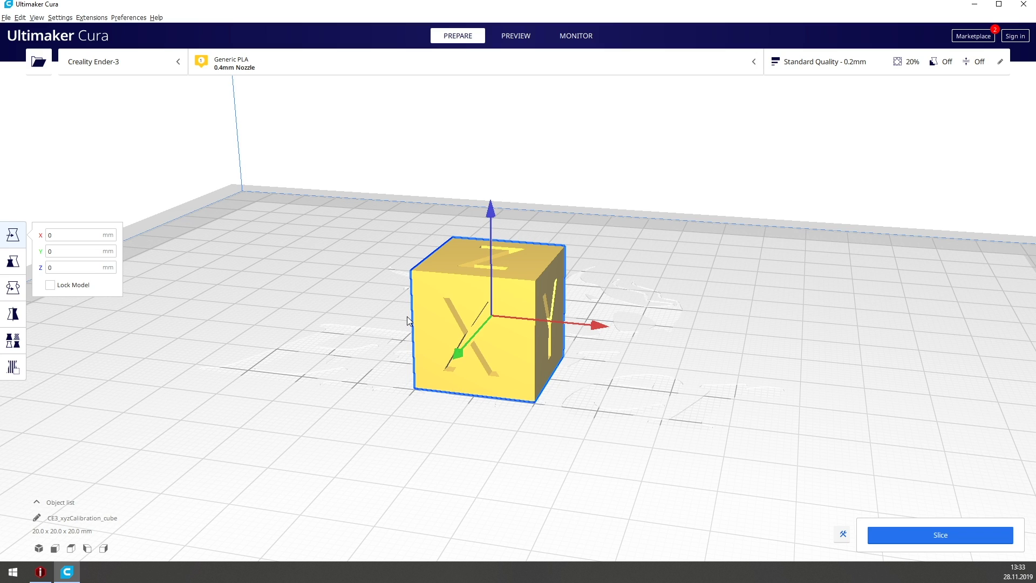
scroll(407, 317, "down", 2)
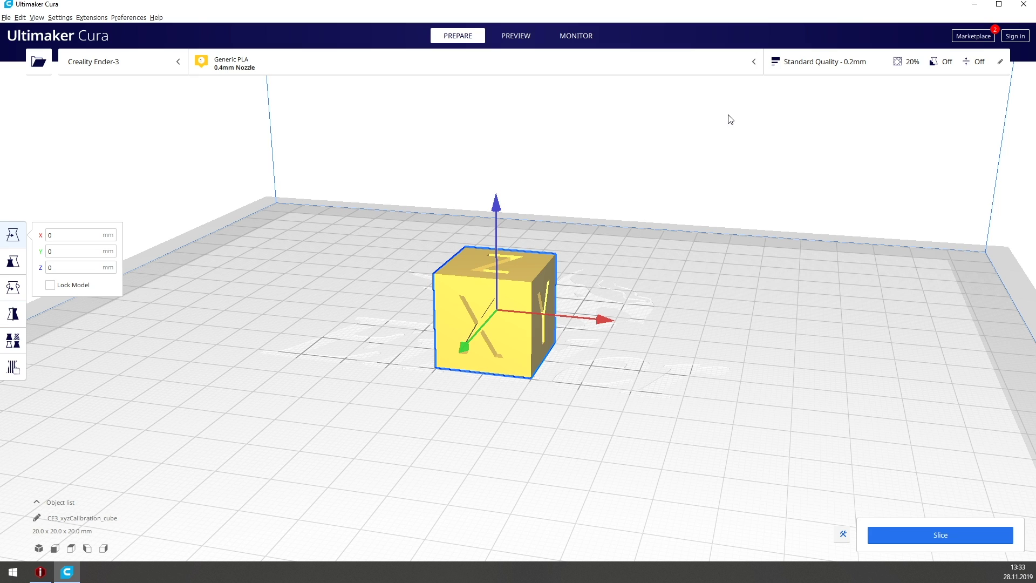
left_click(828, 68)
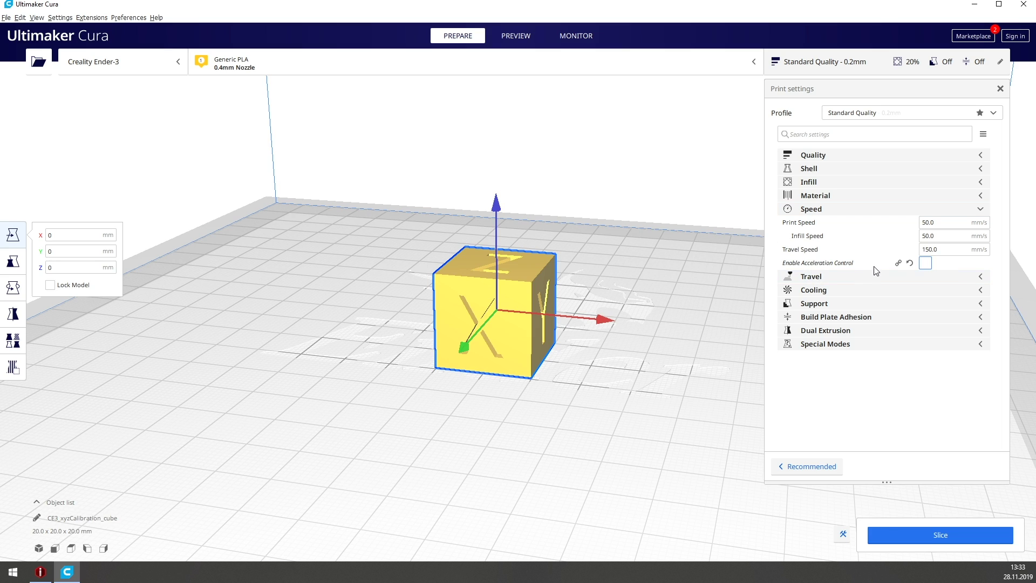
Examine which speed and acceleration options of the Speed category are enabled in the setting visibility preferences
mouse_move(837, 261)
left_click(968, 209)
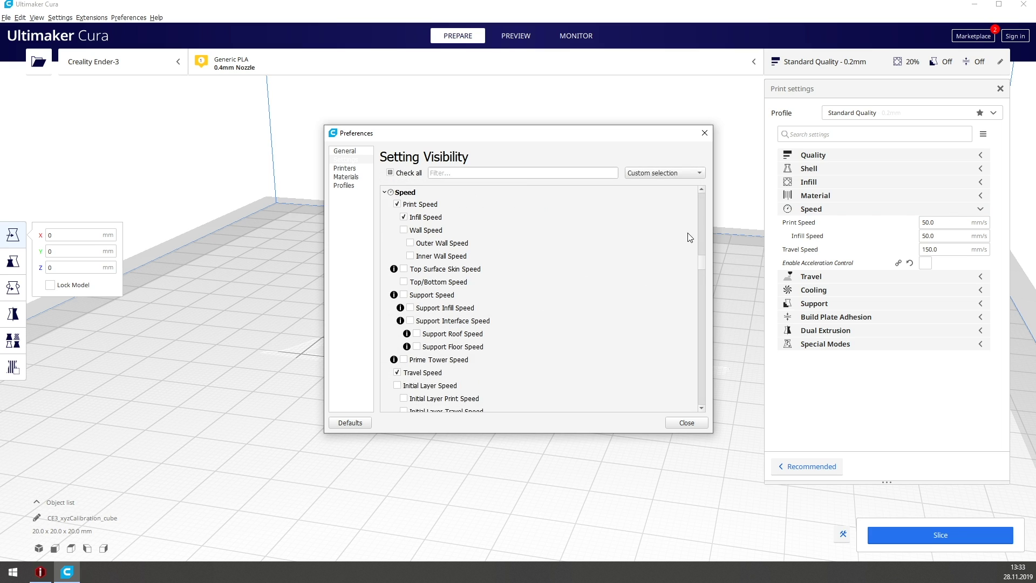
scroll(473, 259, "down", 2)
scroll(413, 257, "up", 3)
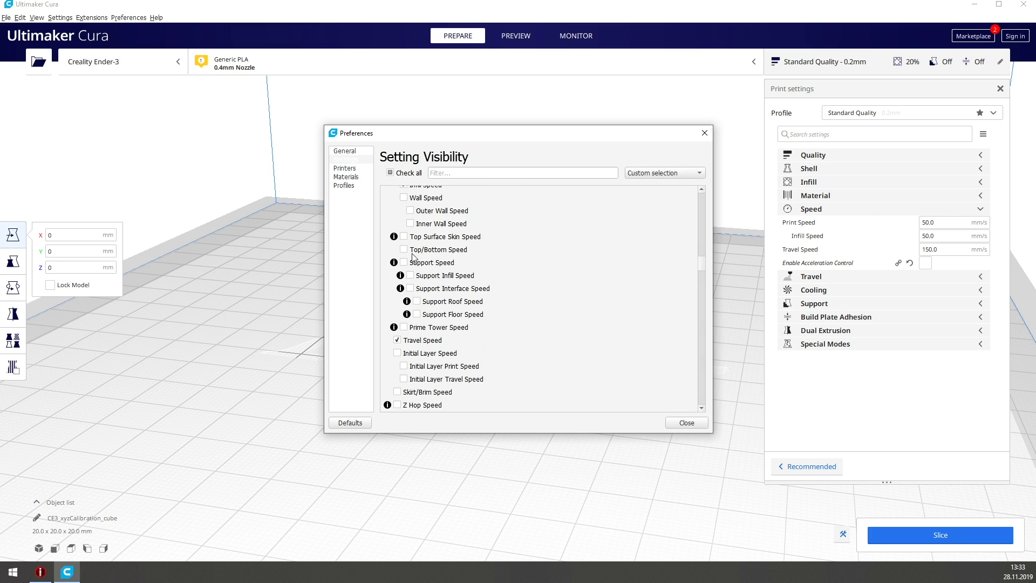
scroll(413, 257, "down", 5)
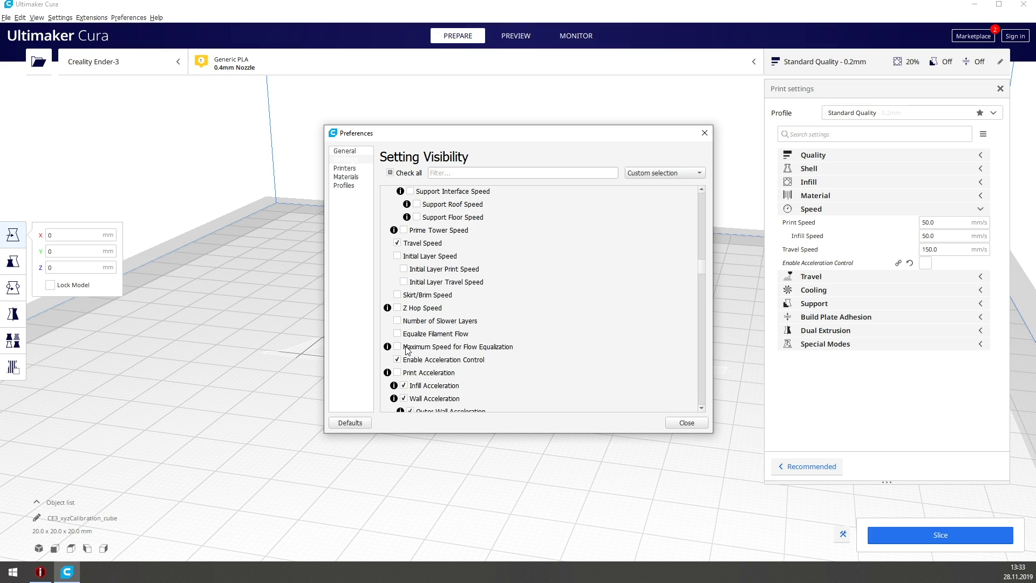
scroll(405, 360, "down", 2)
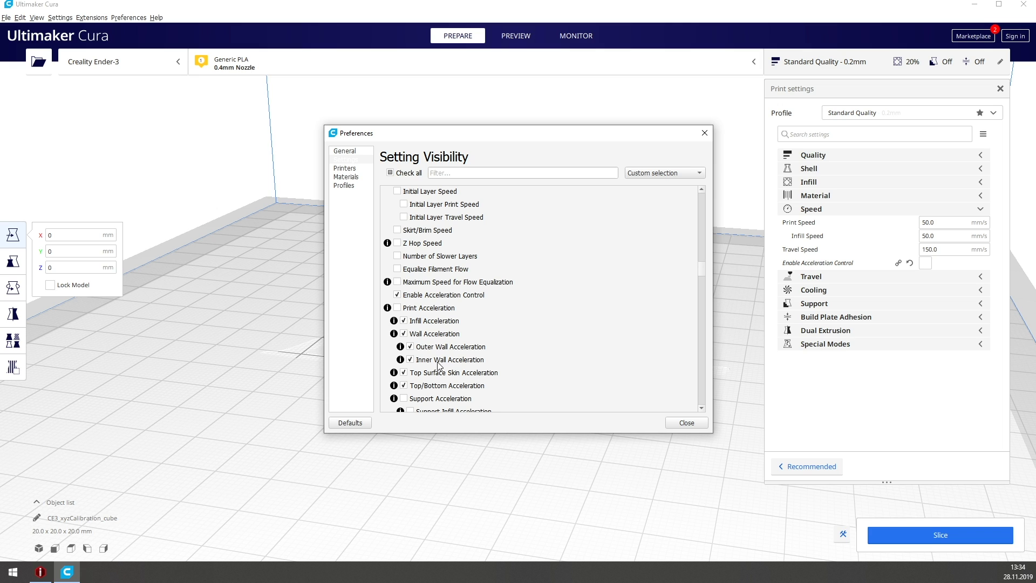
left_click(684, 422)
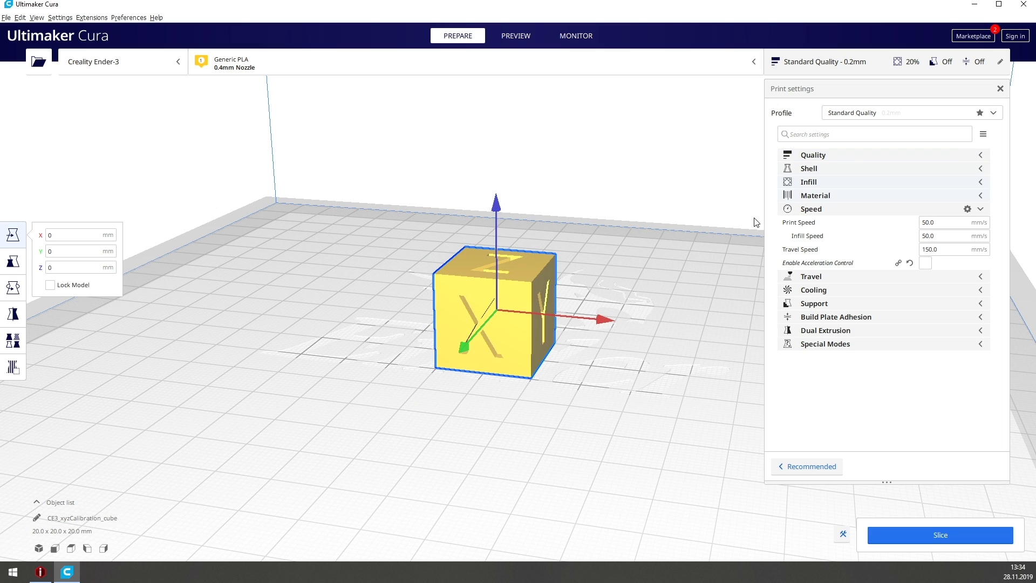
Enable acceleration control for the print and scale the calibration cube uniformly to 500%
left_click(925, 263)
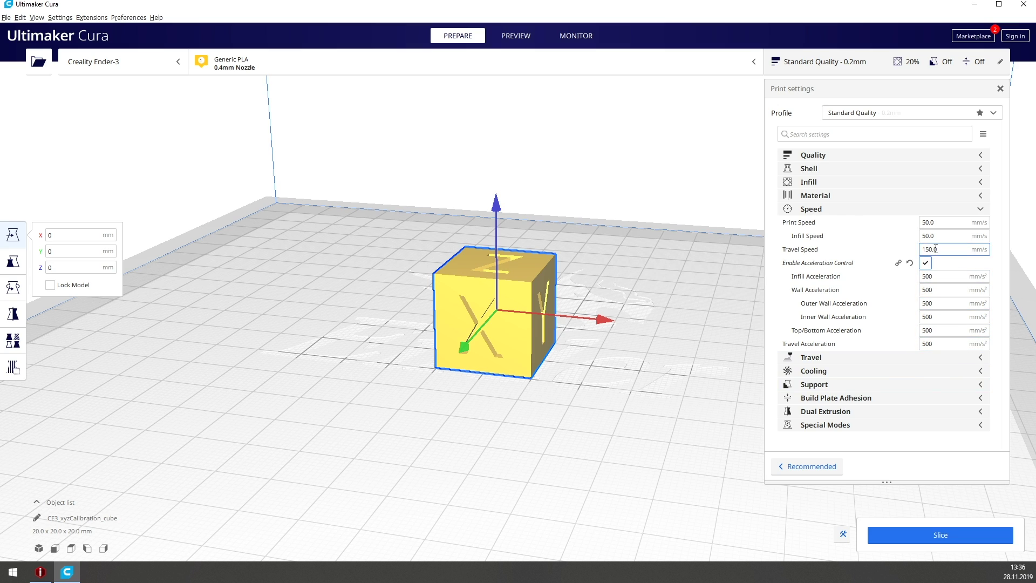
mouse_move(909, 351)
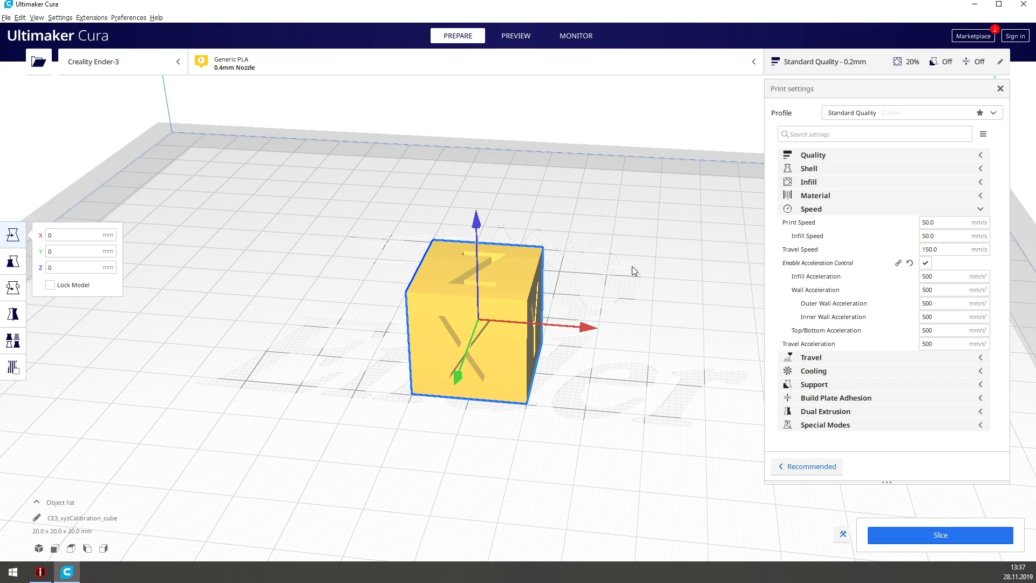
scroll(601, 280, "down", 1)
scroll(593, 278, "down", 1)
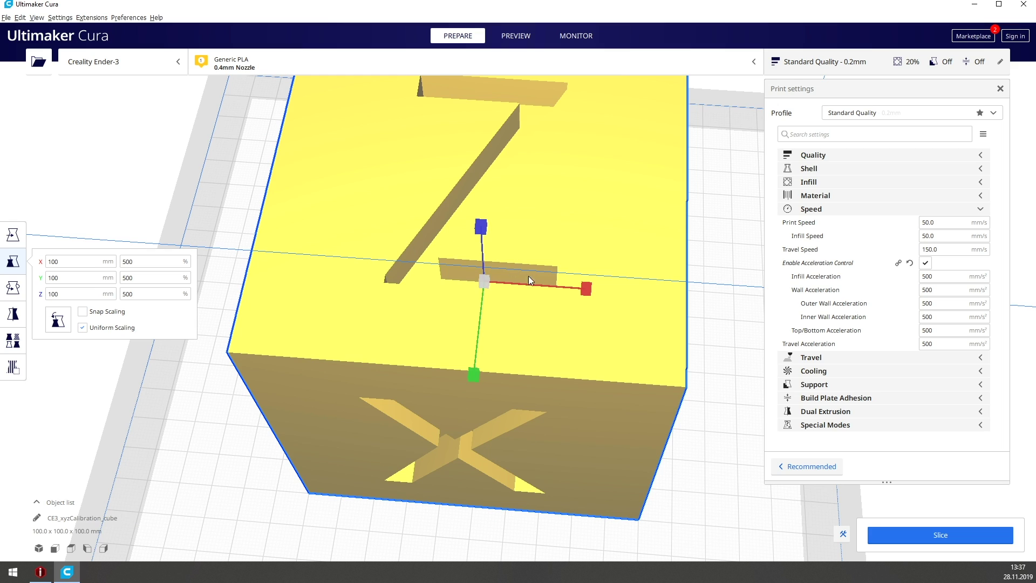
Slice the enlarged cube and preview its layers, cut down to an upper inner layer that exposes the infill
left_click(908, 528)
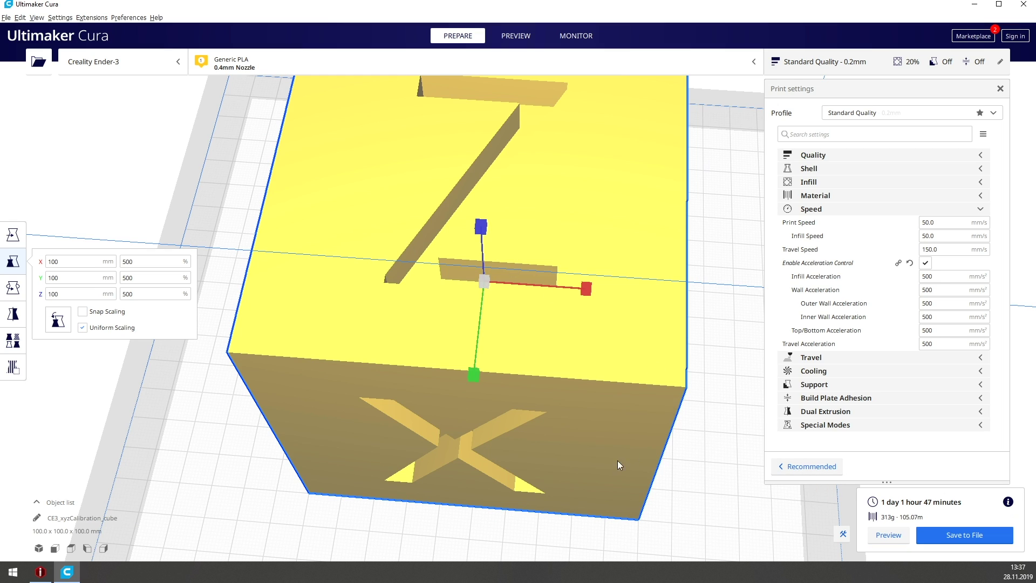
left_click(885, 535)
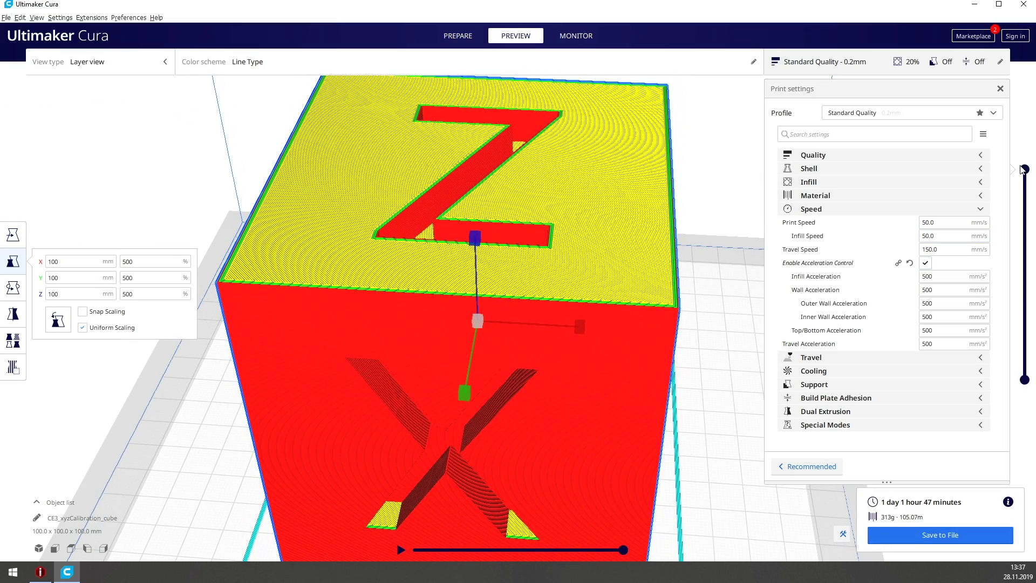
left_click_drag(1025, 169, 1025, 211)
Examine the infill pattern, the inner and outer walls and the corners of the sliced cube from several angles
scroll(507, 361, "up", 10)
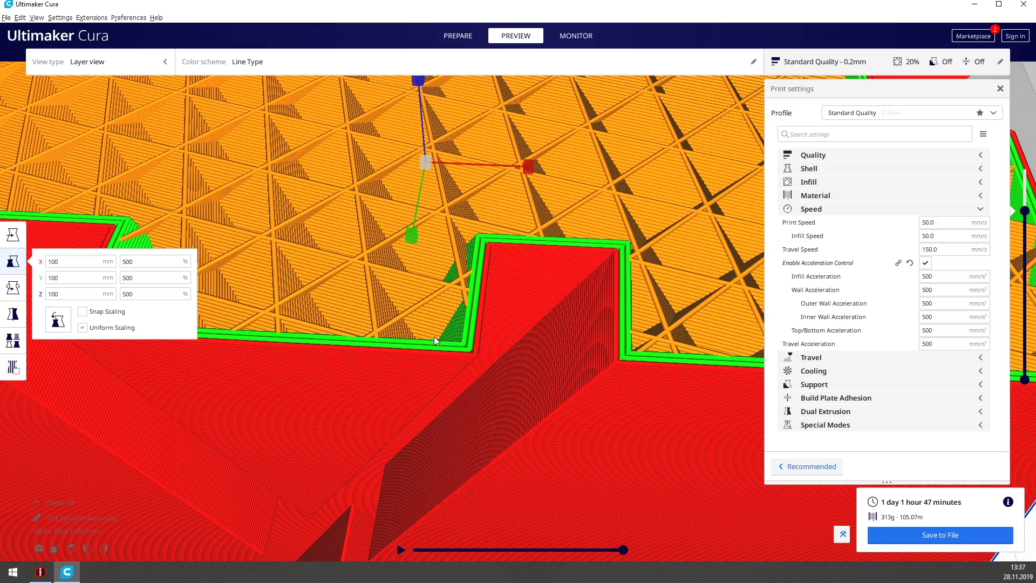
scroll(465, 169, "down", 5)
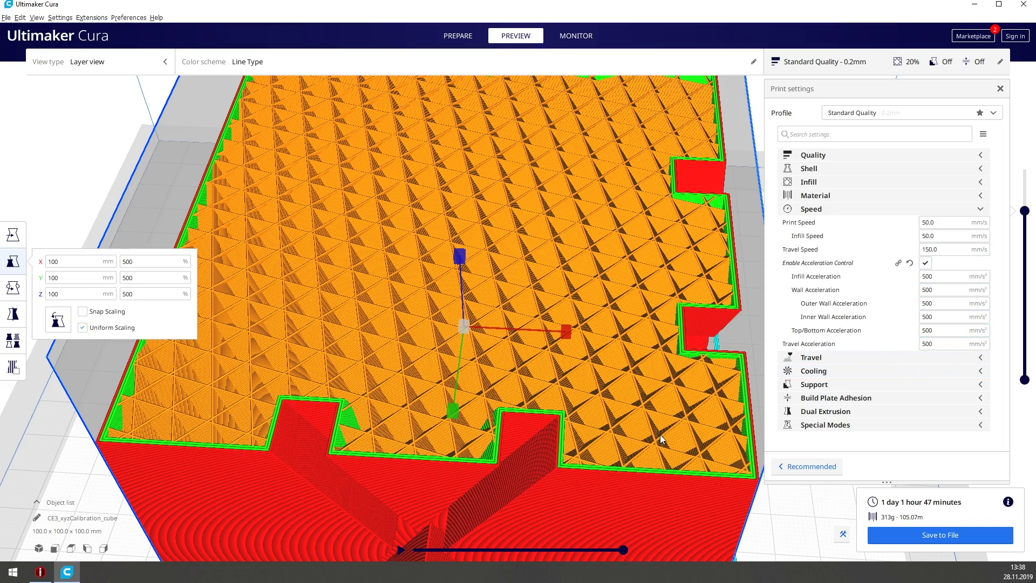
scroll(660, 435, "up", 3)
scroll(611, 423, "down", 2)
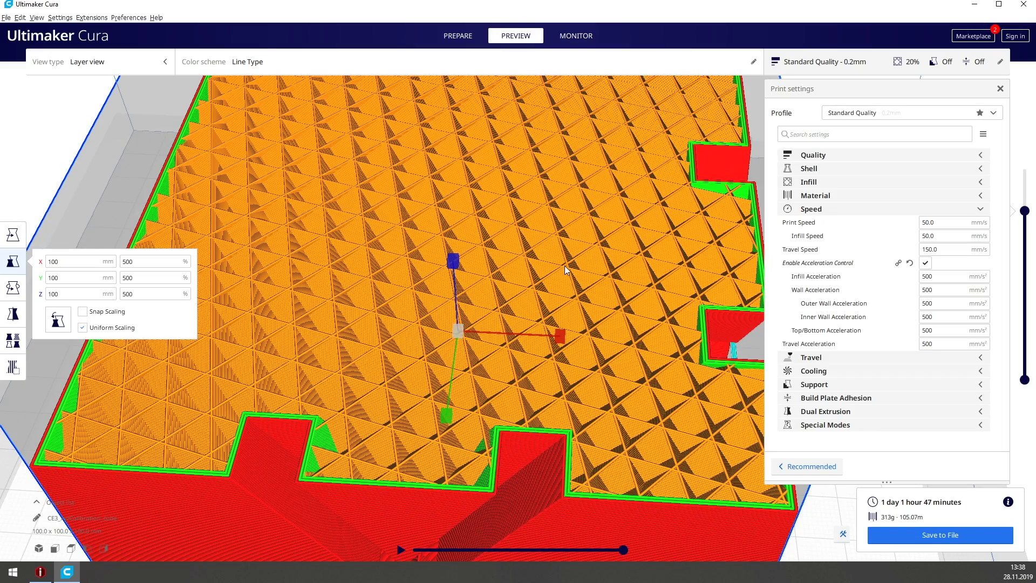
scroll(564, 266, "down", 3)
scroll(557, 324, "up", 2)
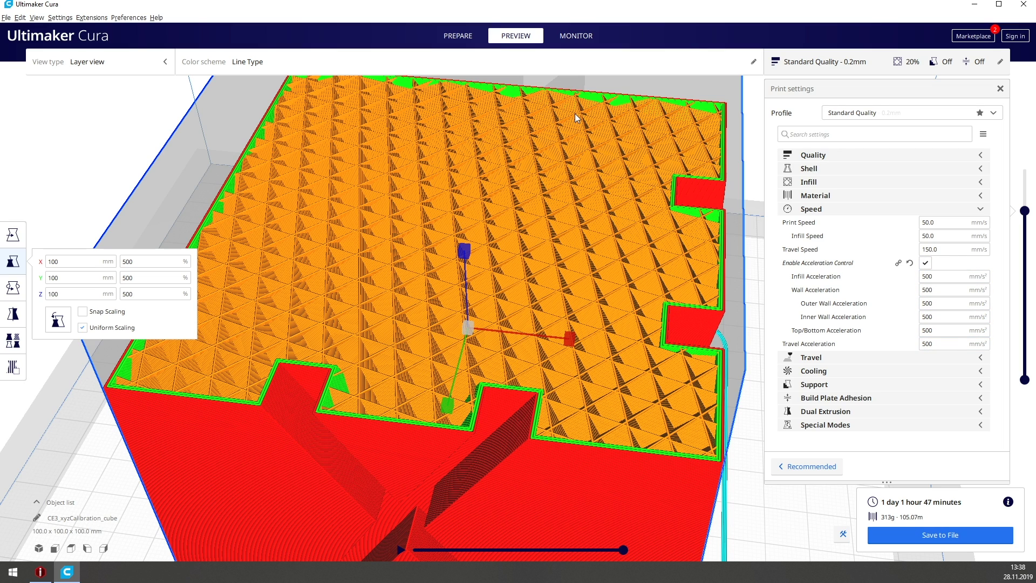
scroll(558, 377, "up", 1)
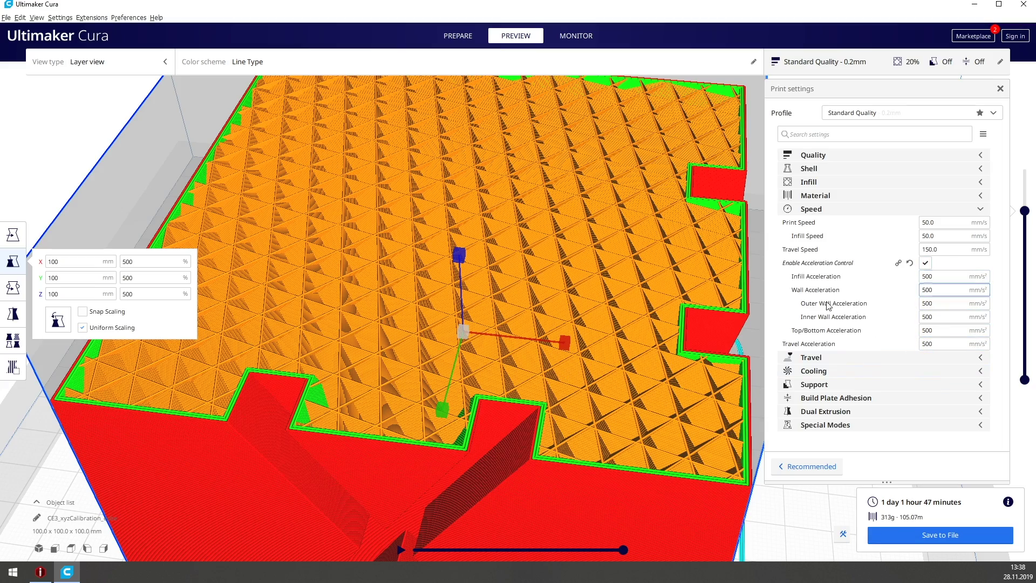
scroll(616, 343, "up", 5)
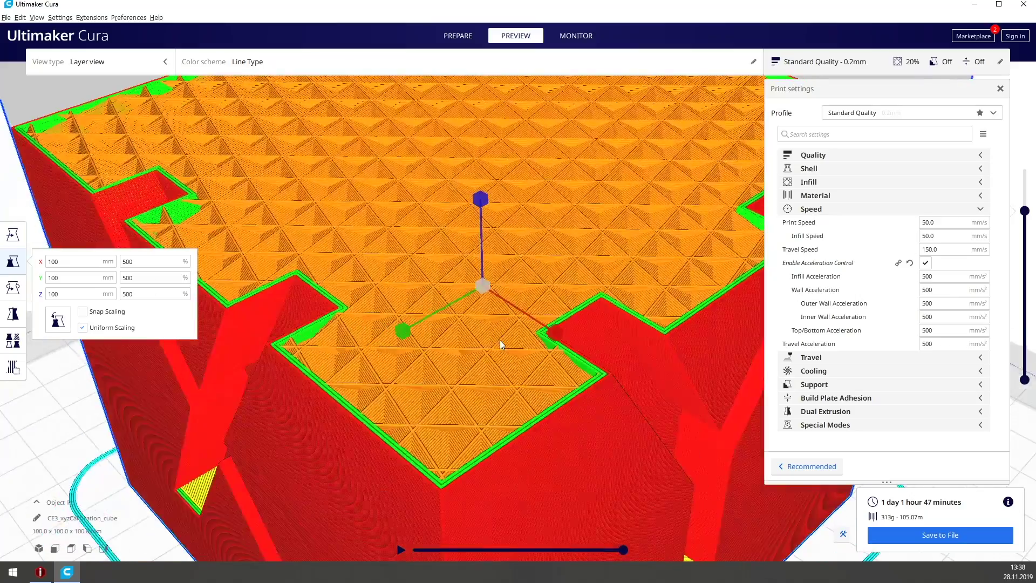
right_click_drag(500, 340, 529, 338)
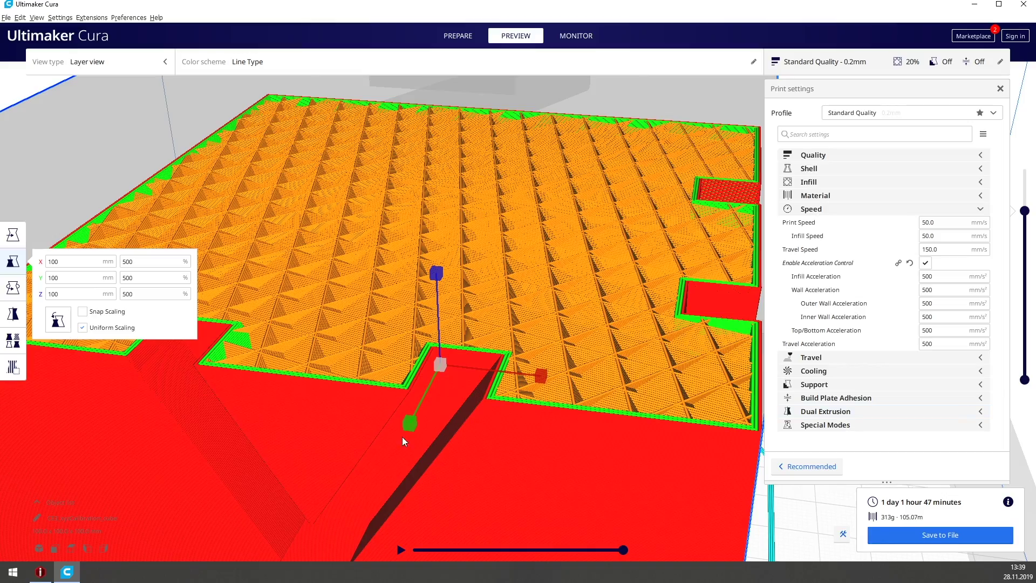
right_click_drag(405, 437, 563, 435)
scroll(553, 421, "up", 2)
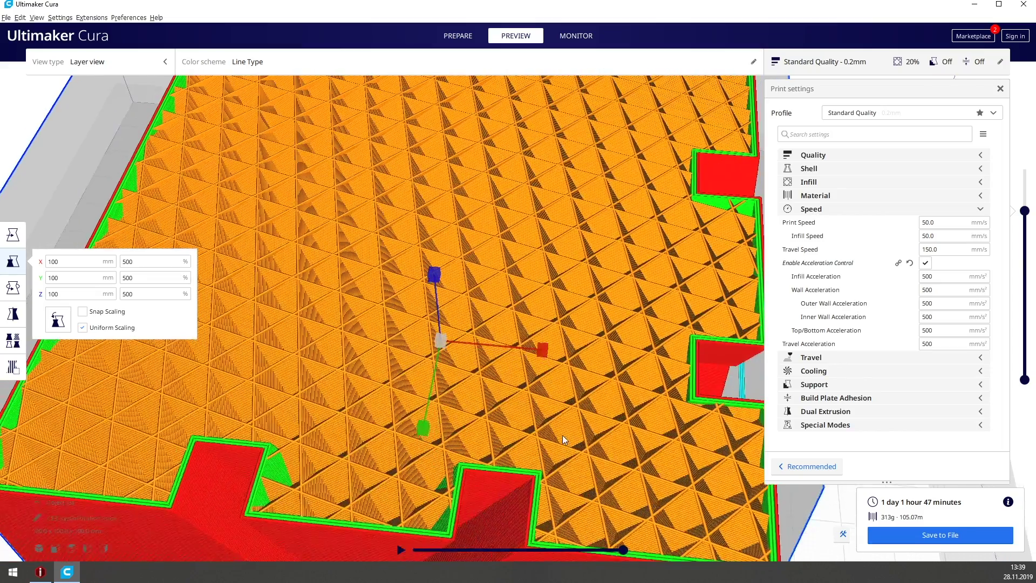
right_click_drag(477, 345, 516, 242)
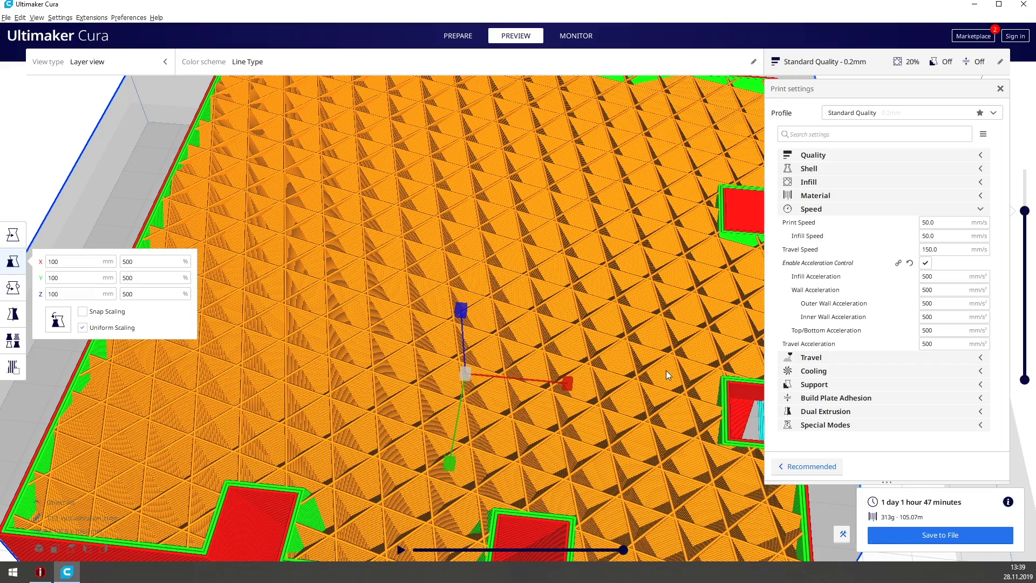
right_click_drag(578, 338, 546, 331)
scroll(546, 330, "up", 2)
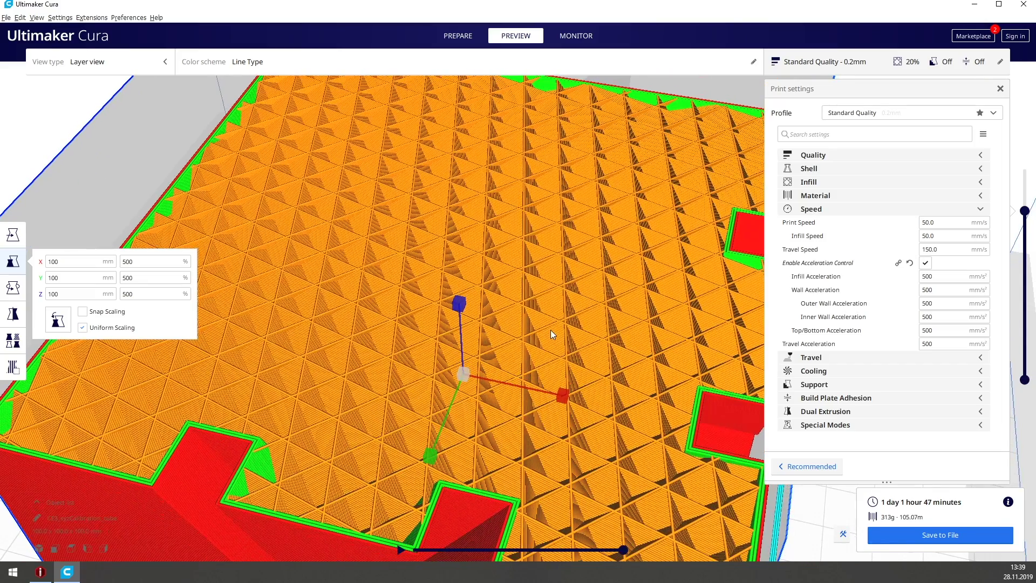
scroll(551, 332, "down", 1)
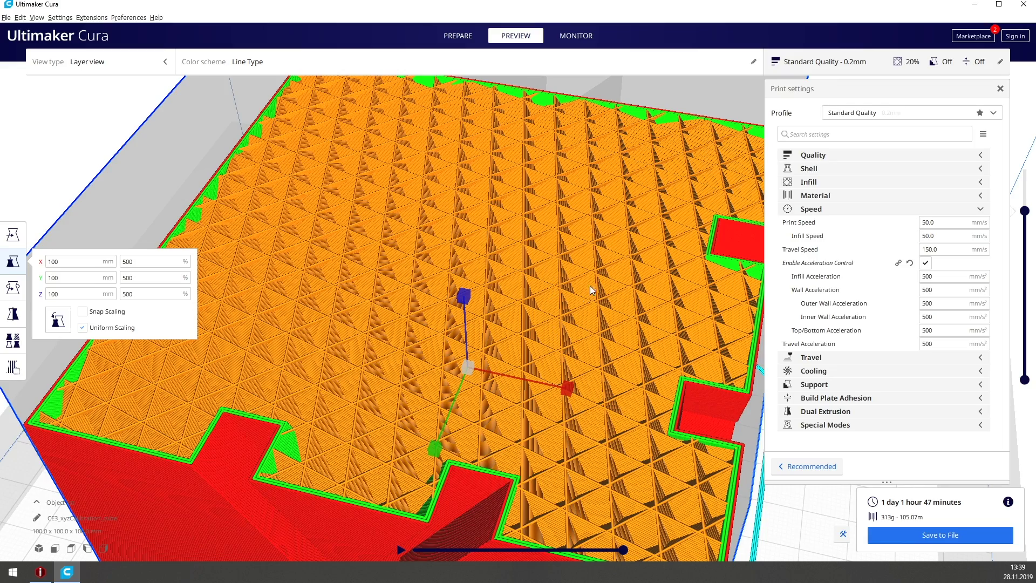
Inspect the infill and the walls around the notches of the sliced cube from higher and lower viewing angles
right_click_drag(590, 286, 599, 330)
left_click(931, 277)
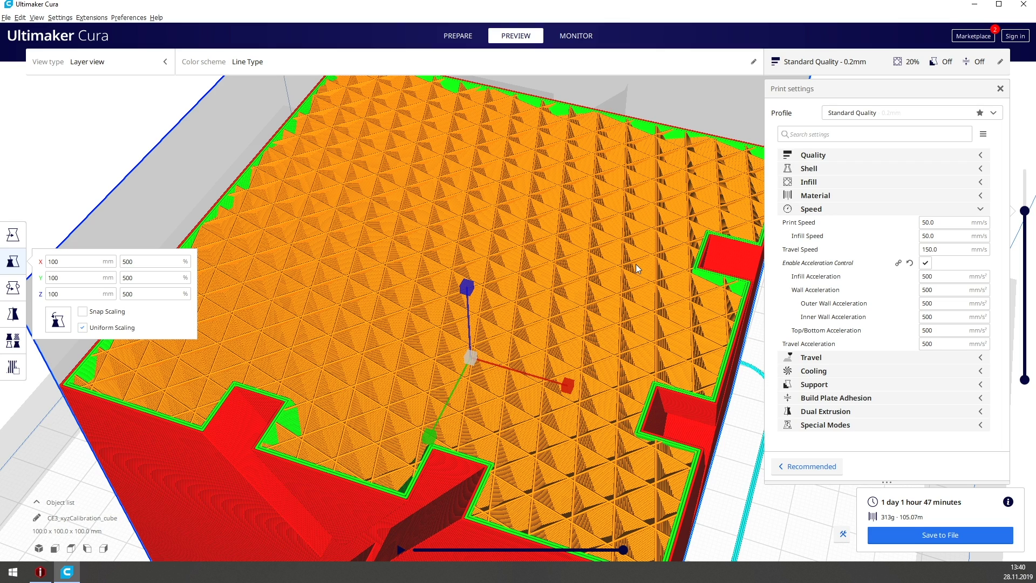
right_click_drag(635, 264, 587, 249)
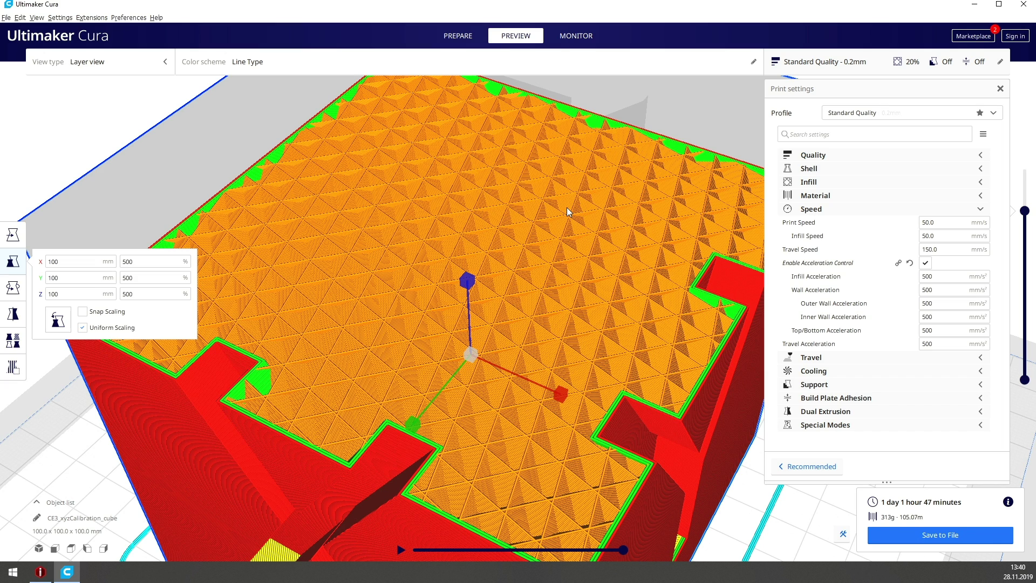
right_click_drag(566, 208, 468, 225)
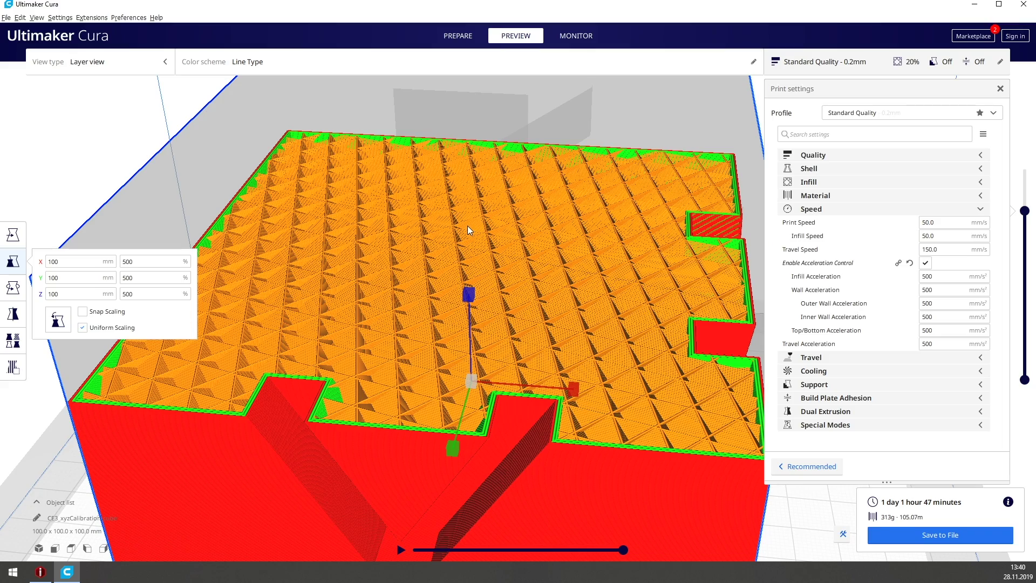
mouse_move(533, 256)
right_mouse_down()
mouse_move(501, 260)
mouse_move(540, 264)
right_mouse_up()
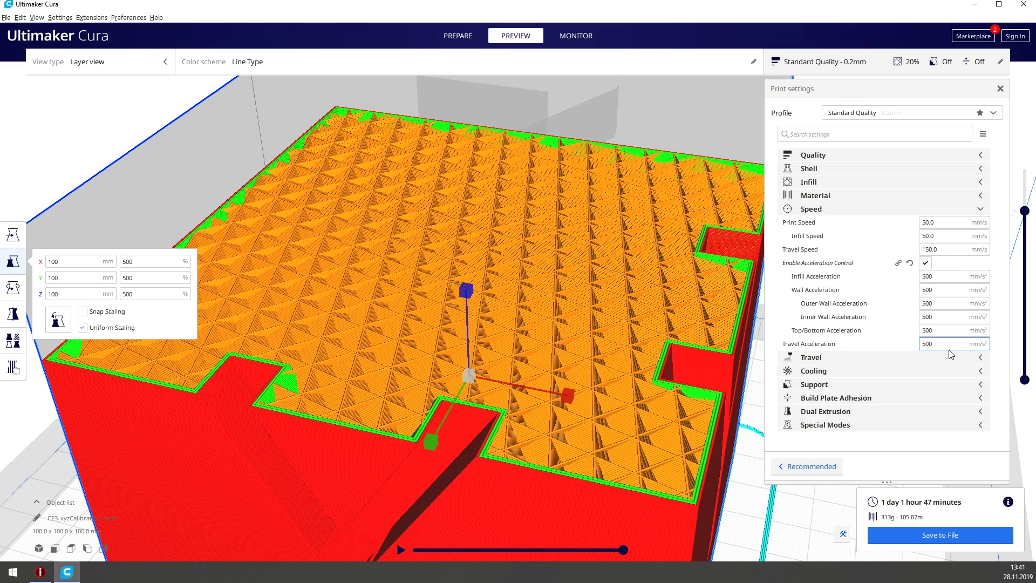
Set the Travel Acceleration to 2000 mm/s²
left_click_drag(949, 344, 779, 347)
scroll(481, 287, "up", 6)
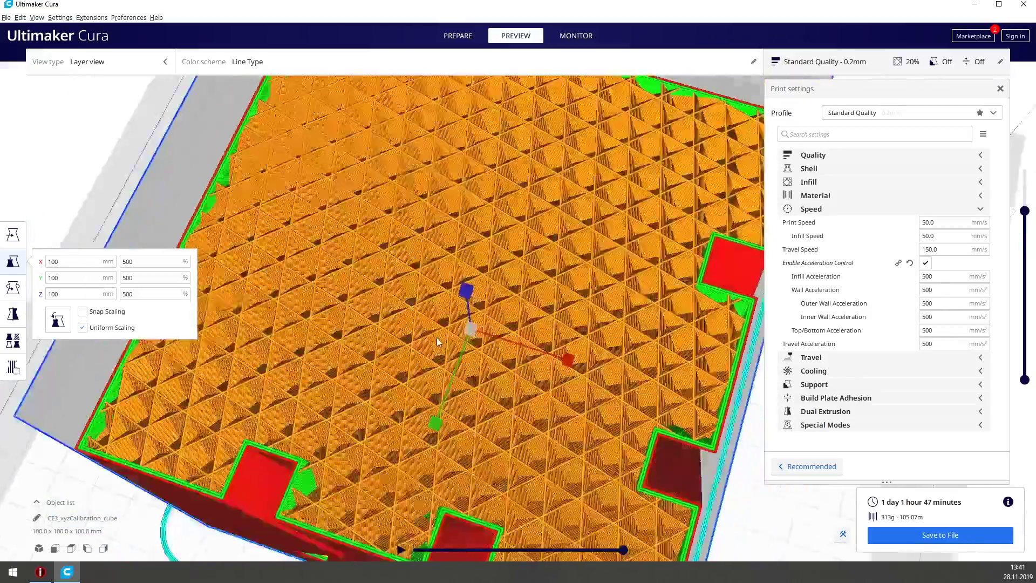
right_click_drag(436, 338, 467, 305)
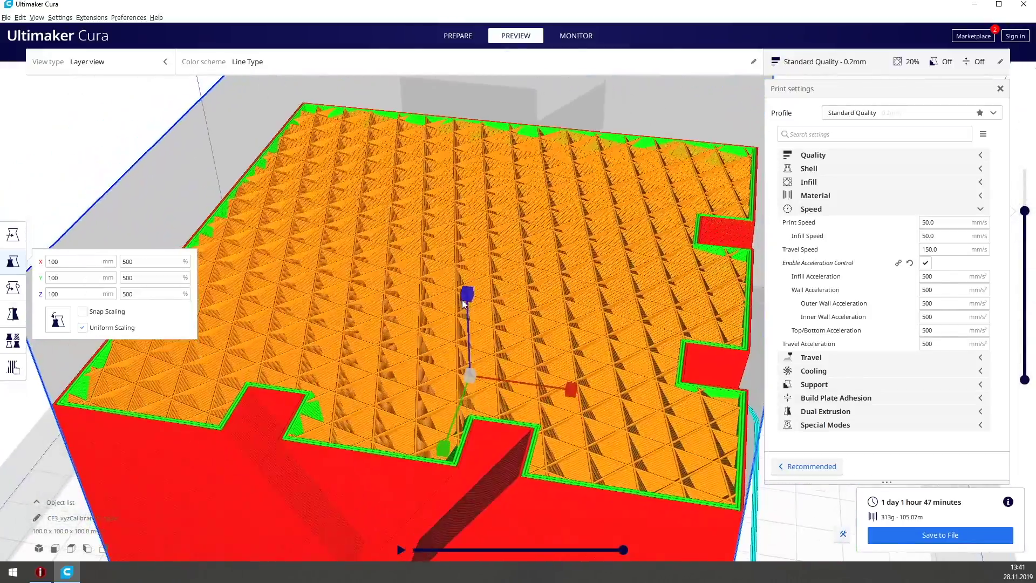
left_click(939, 344)
type("2000")
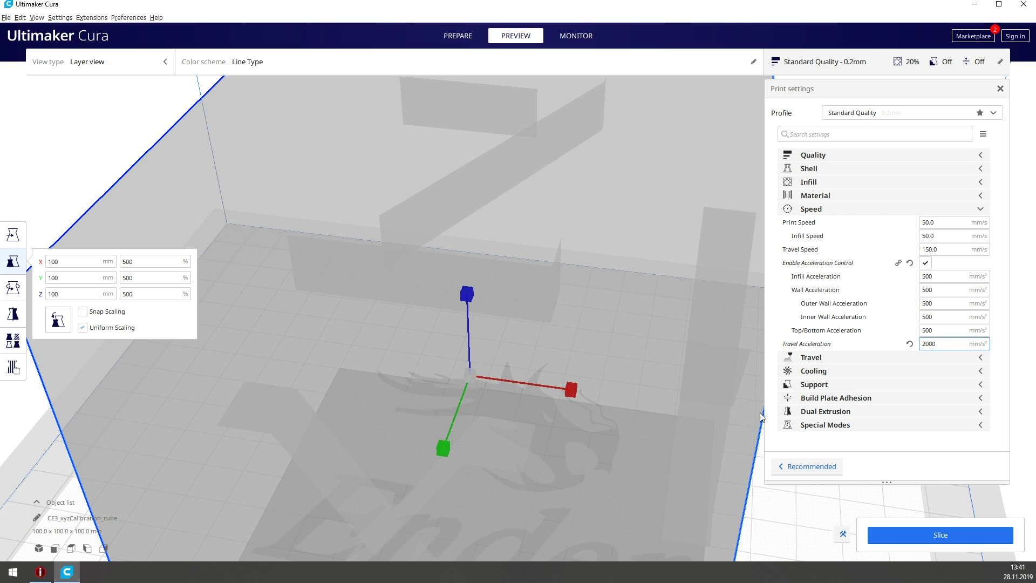
right_click_drag(727, 391, 578, 306)
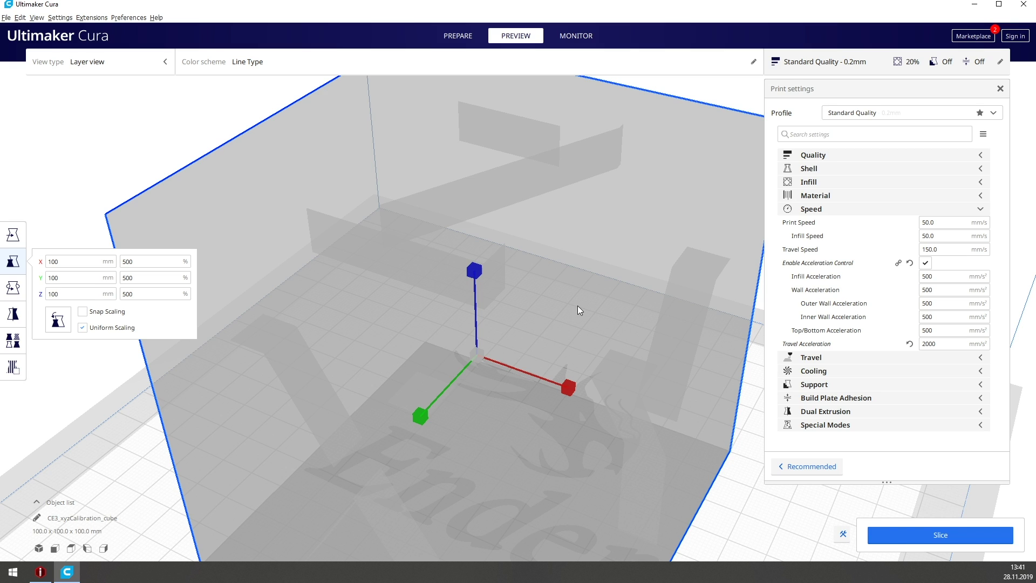
left_click(945, 345)
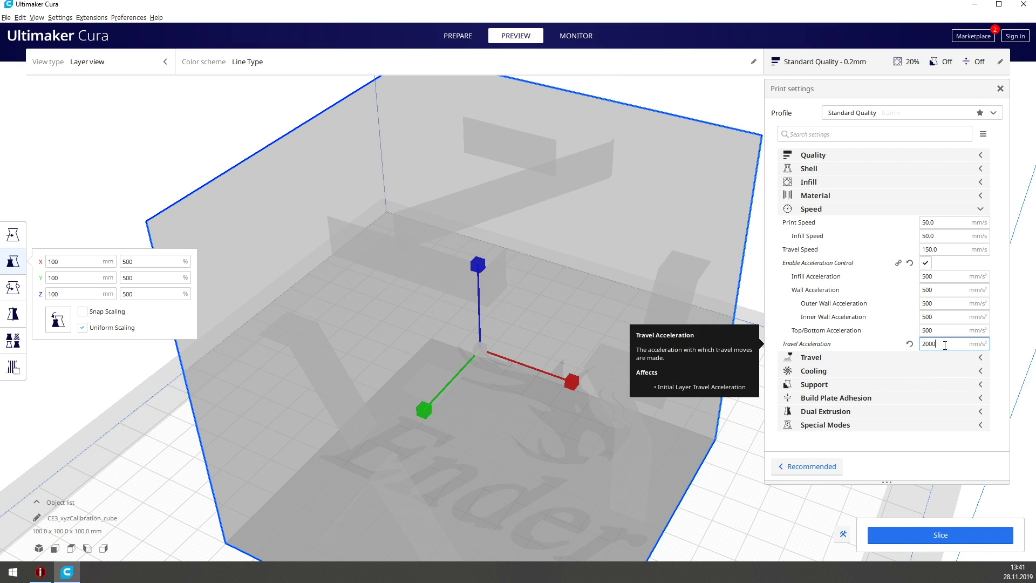
left_click_drag(945, 345, 923, 351)
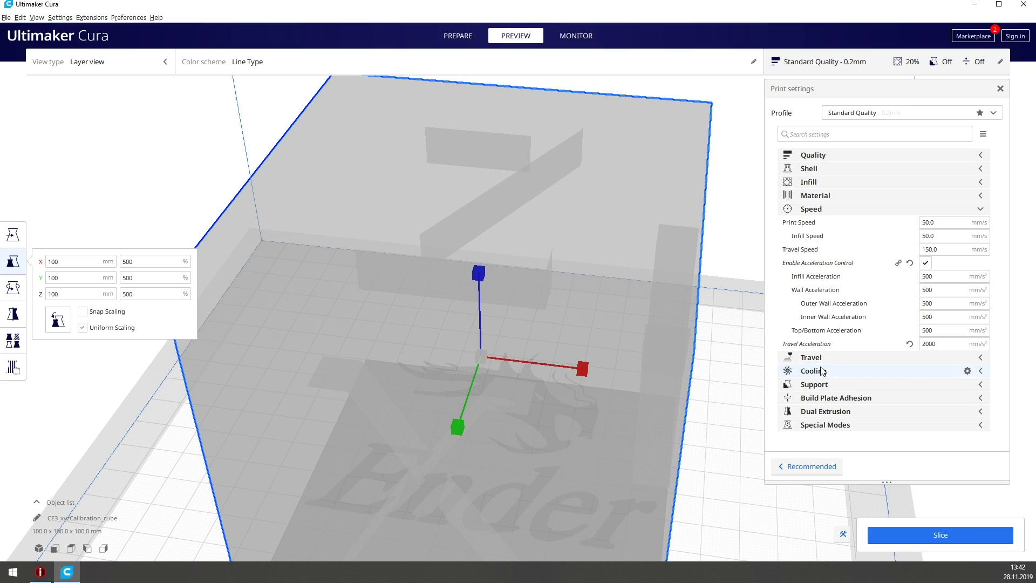
right_click_drag(691, 309, 642, 310)
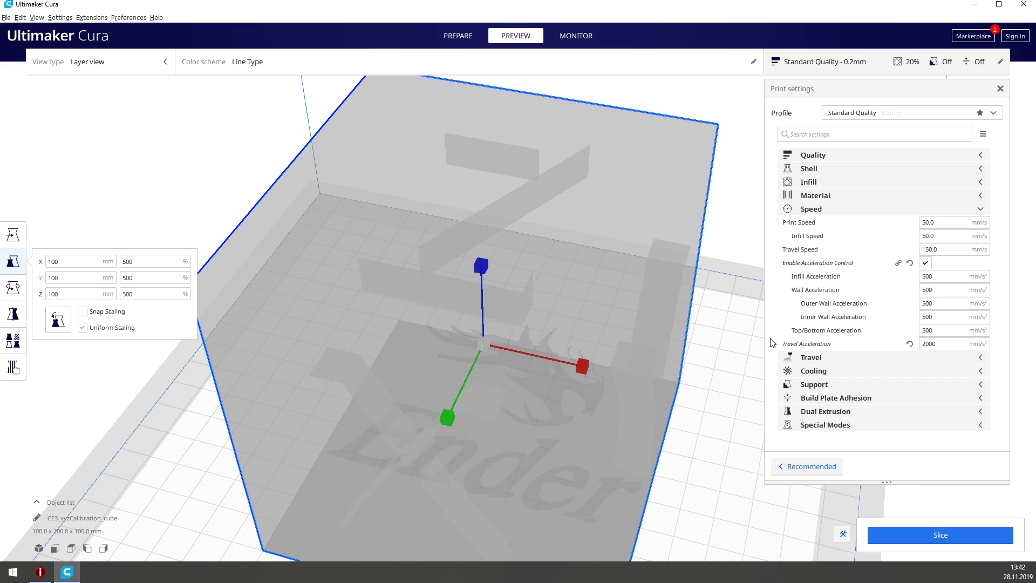
right_click_drag(603, 306, 552, 115)
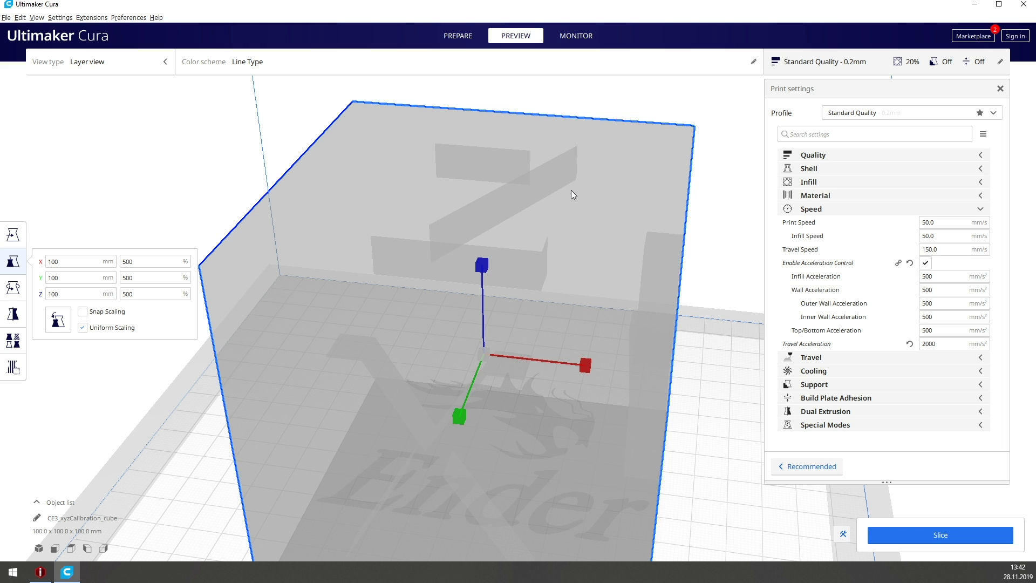
right_click_drag(692, 243, 528, 171)
scroll(633, 257, "up", 2)
scroll(471, 202, "up", 4)
left_click(943, 344)
double_click(943, 344)
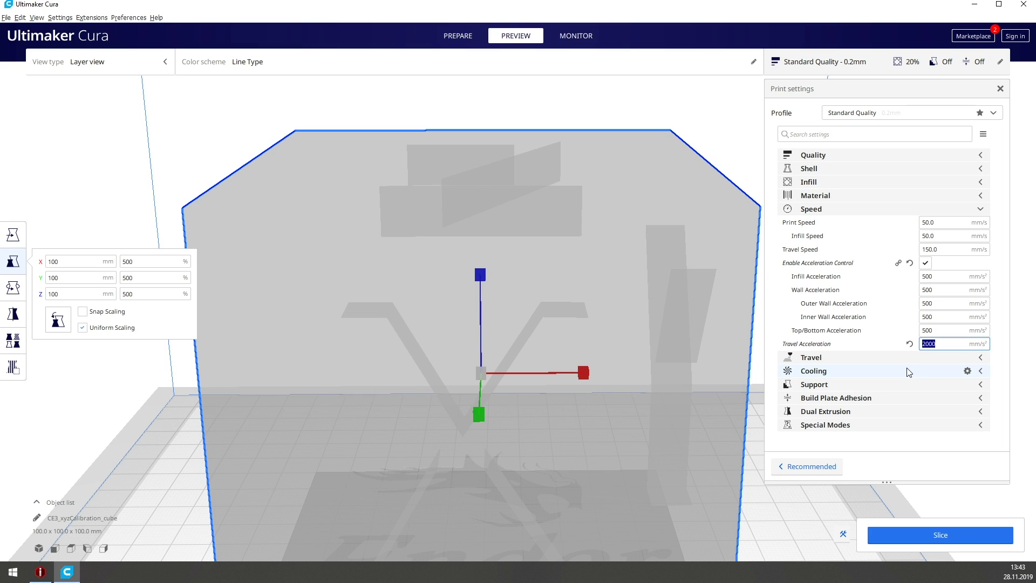
left_click(942, 345)
double_click(931, 345)
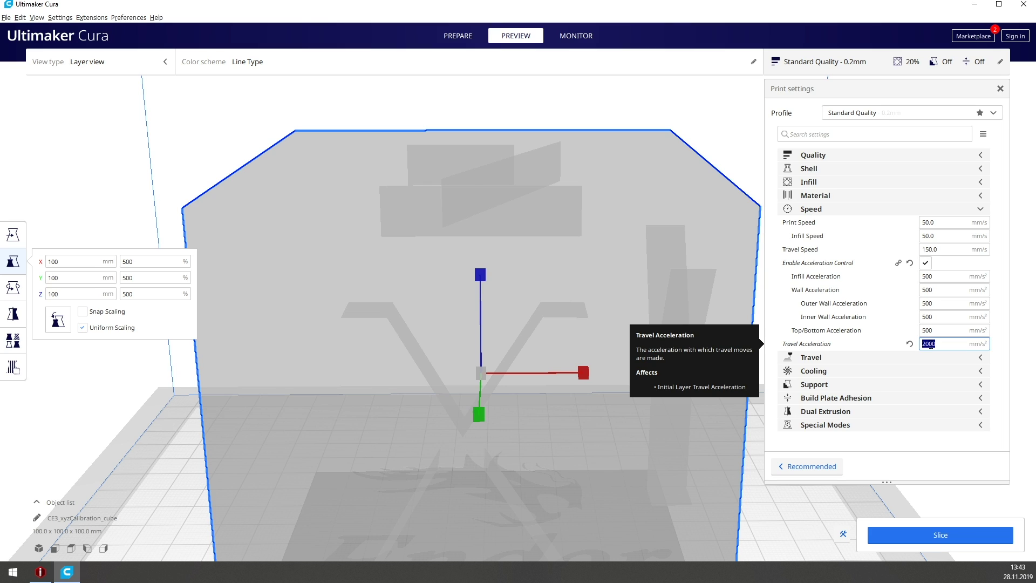
left_click(931, 345)
left_click_drag(949, 344, 916, 350)
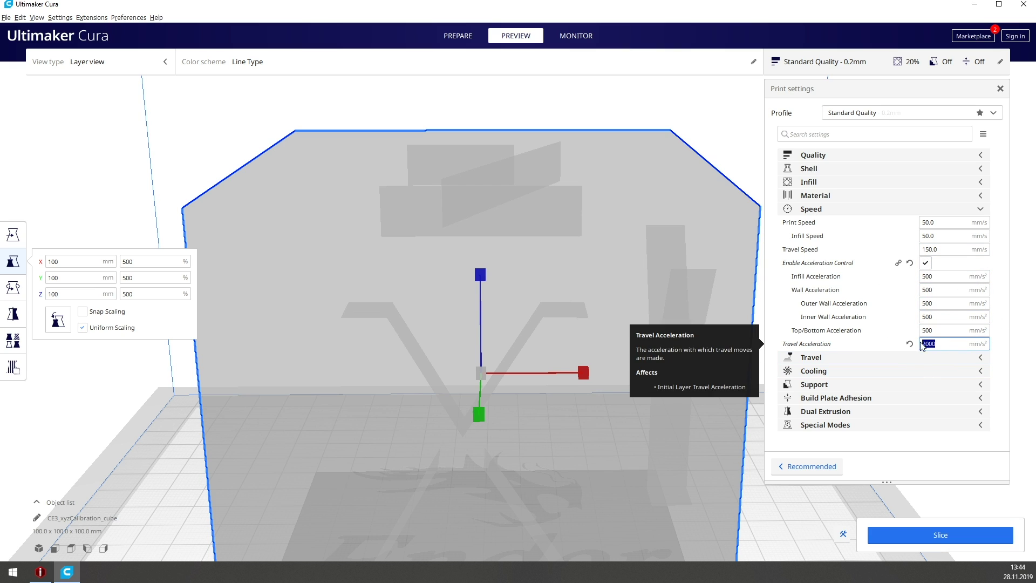
left_click(948, 343)
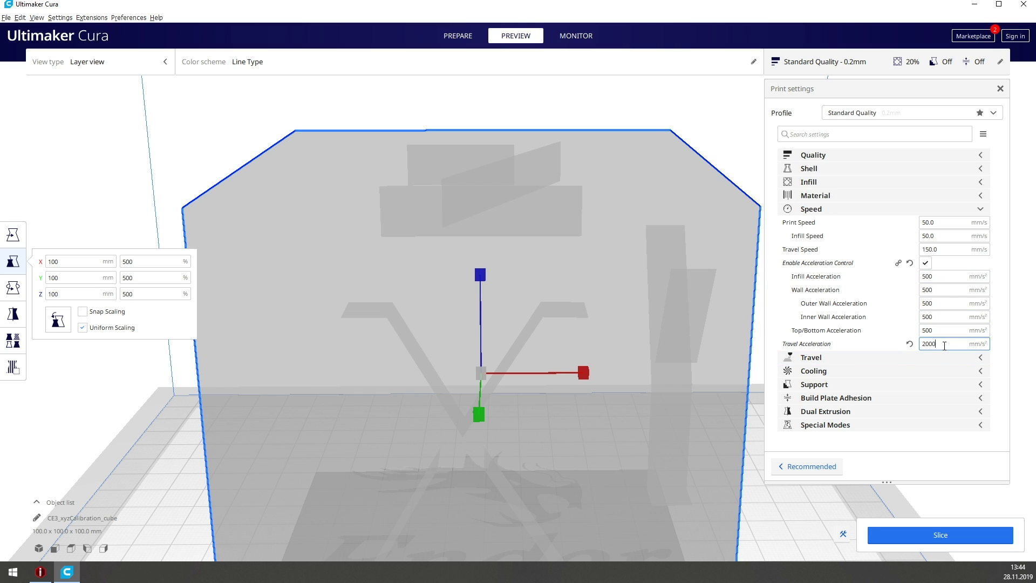
left_click_drag(943, 344, 931, 346)
type("00")
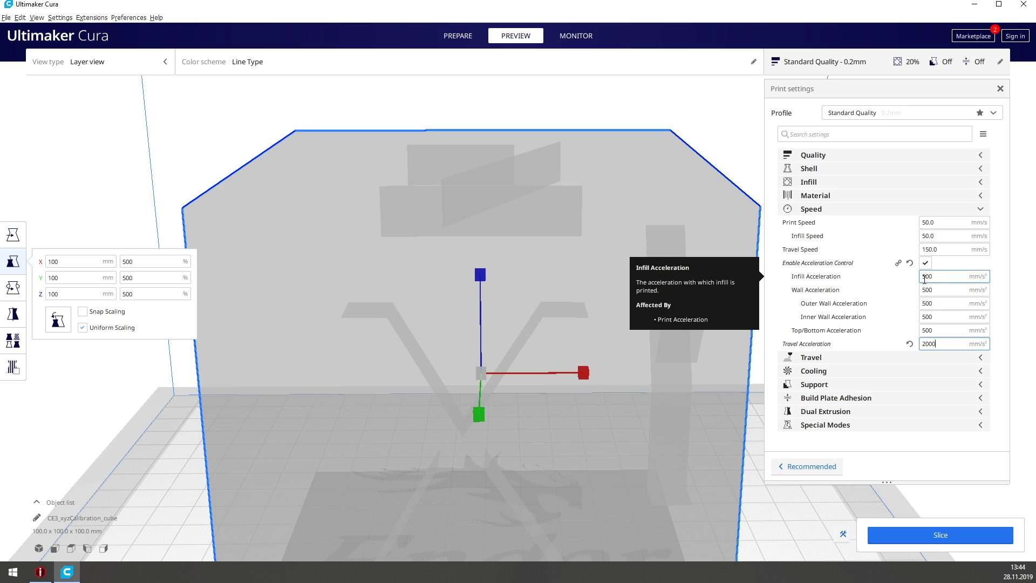
Slice the cube with the raised travel acceleration and view its exposed infill from above
right_click_drag(606, 183, 604, 236)
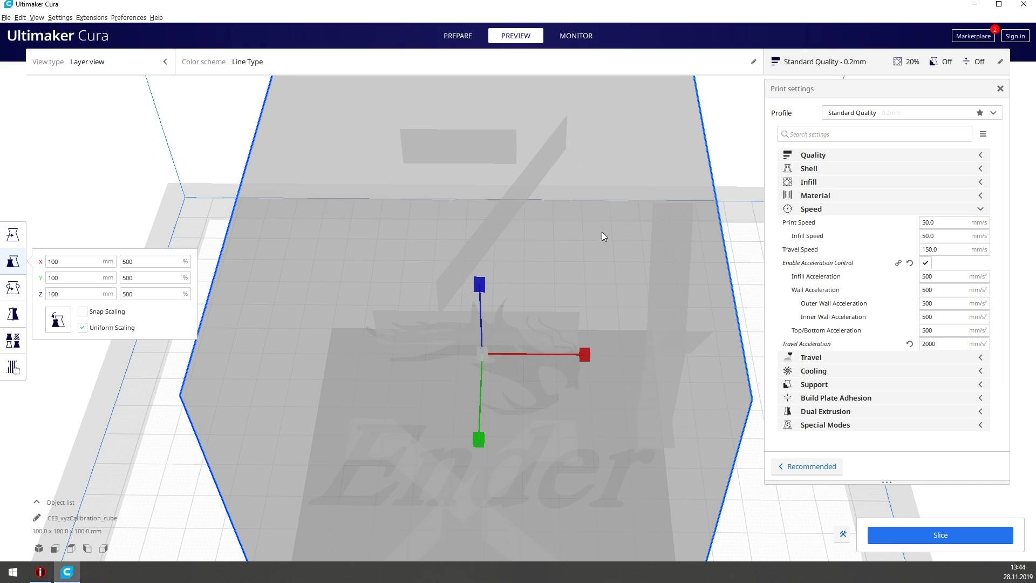
left_click(936, 539)
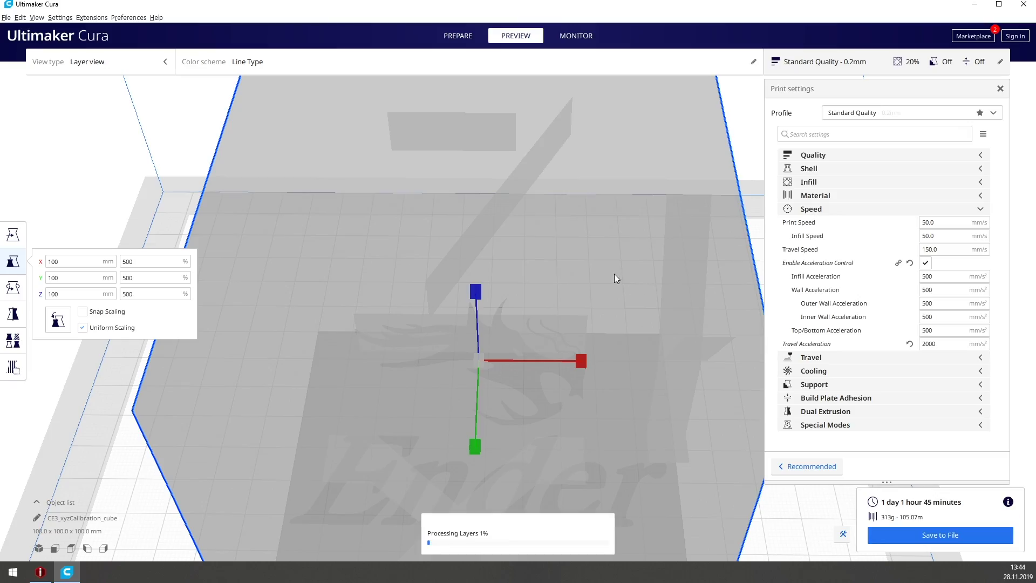
mouse_move(591, 275)
right_mouse_down()
mouse_move(544, 258)
mouse_move(553, 251)
mouse_move(576, 265)
mouse_move(586, 289)
right_mouse_up()
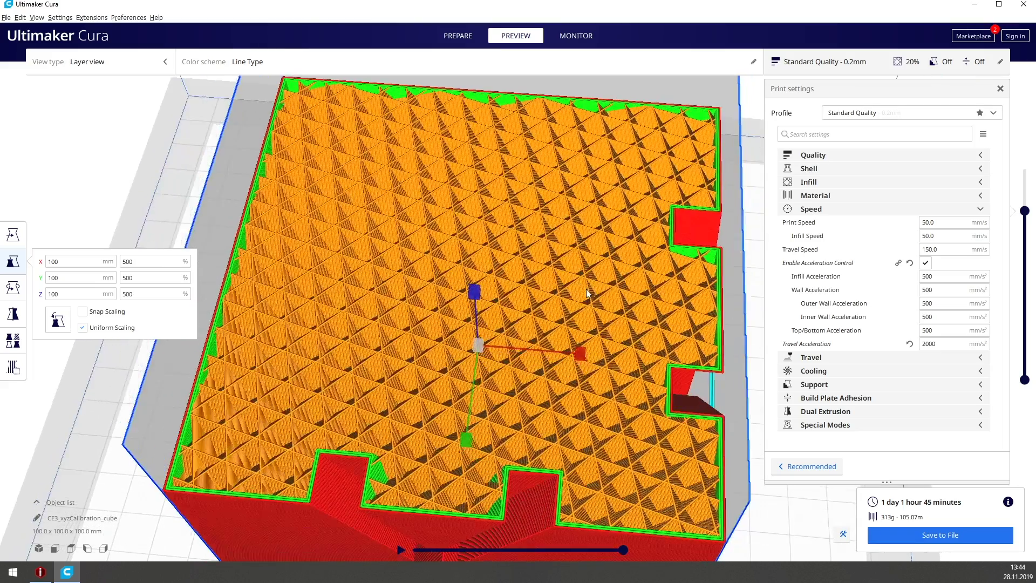
Set the Infill Acceleration to 2000 mm/s²
double_click(942, 276)
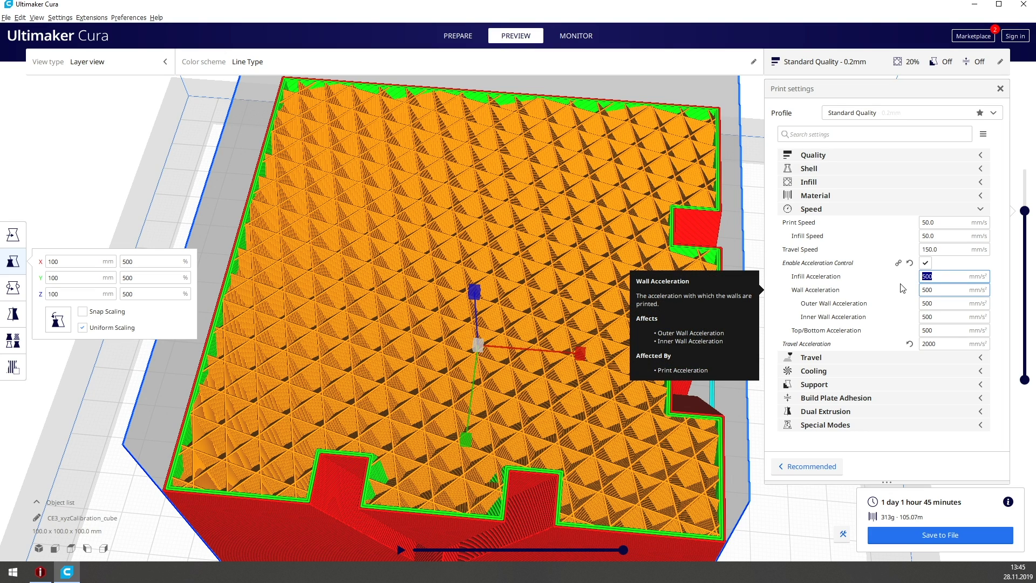
type("2000")
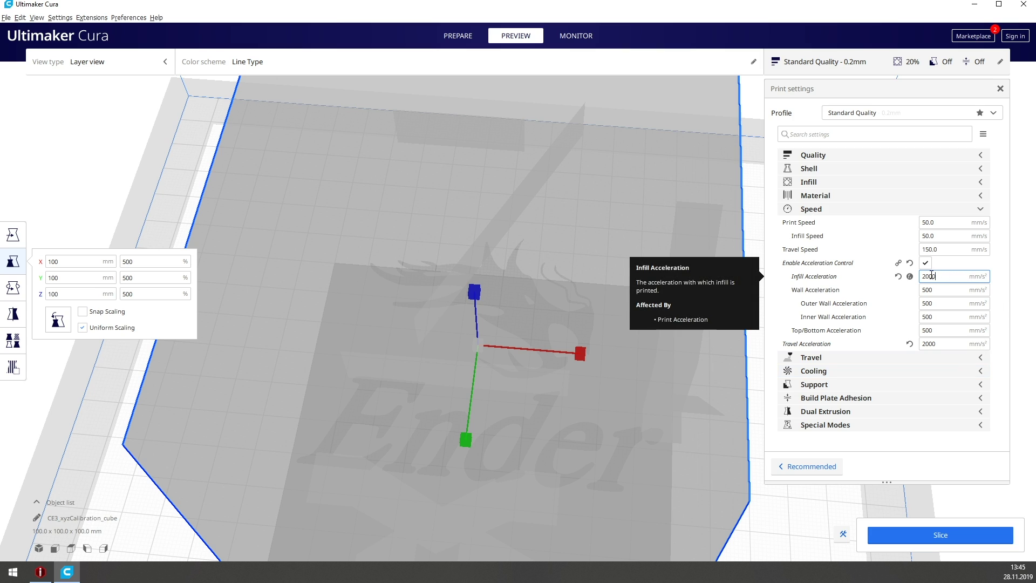
key("Tab")
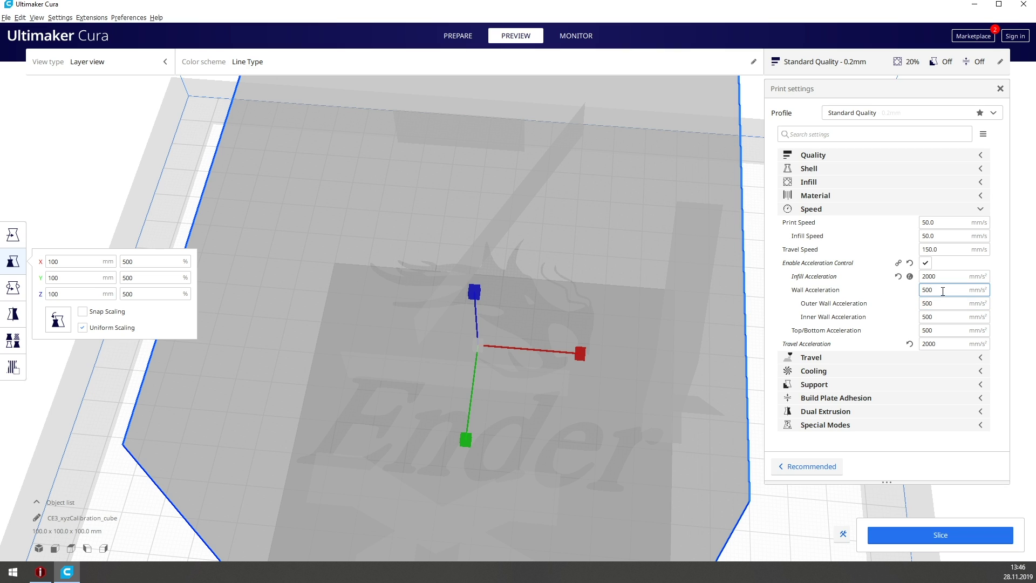
key("ctrl+a")
key("Tab")
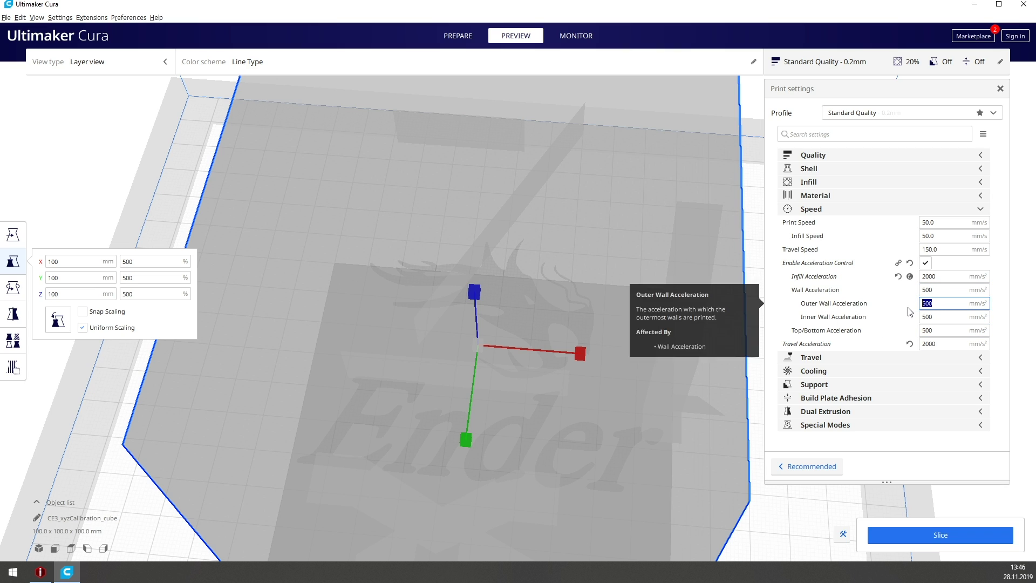
key("Tab")
left_click(942, 315)
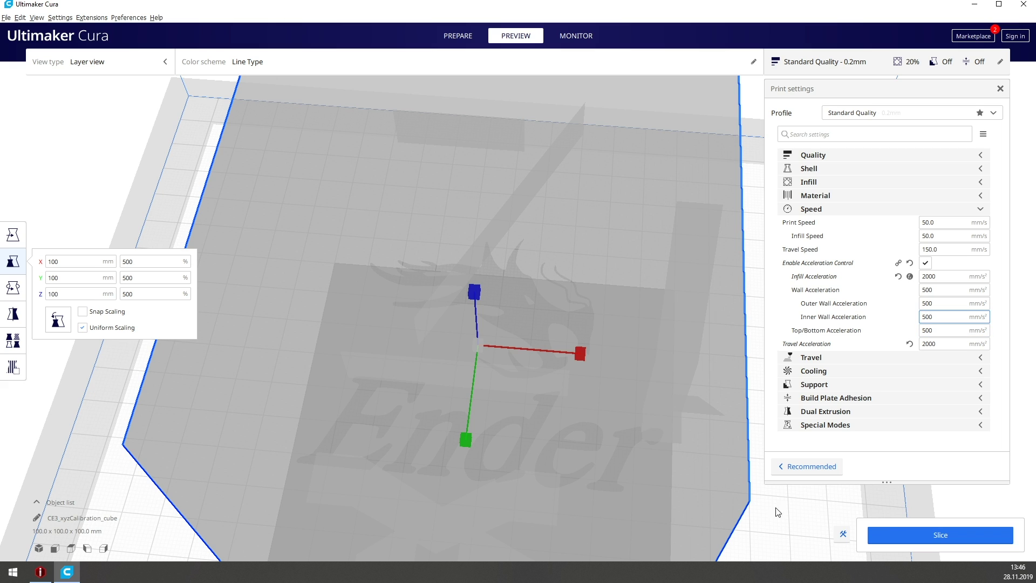
Slice the cube with the raised infill acceleration and show its inner and outer walls near the front notches close up
left_click(987, 530)
scroll(485, 435, "down", 1)
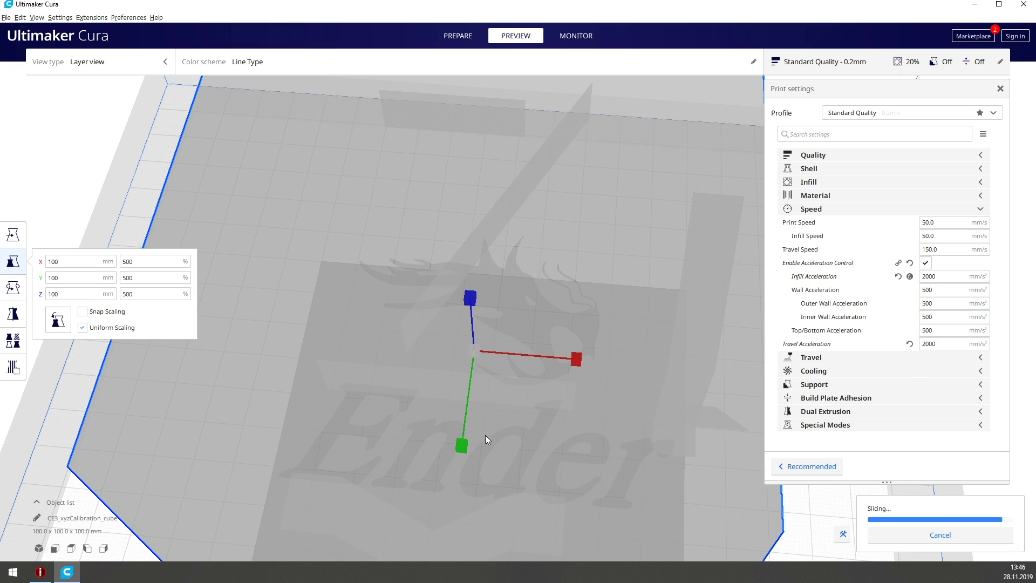
scroll(500, 419, "up", 6)
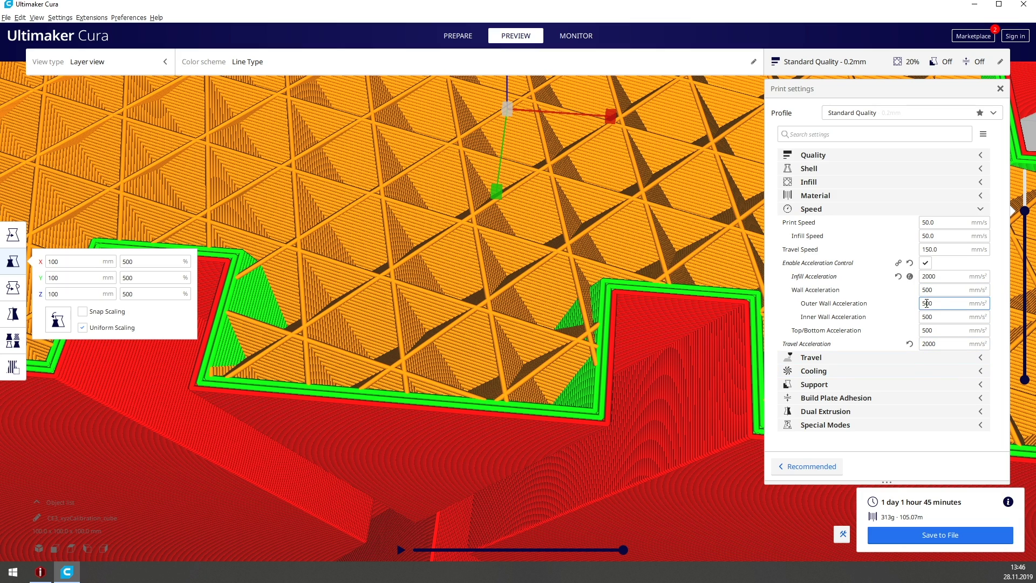
Set the Inner Wall Acceleration to 1200 mm/s²
double_click(946, 317)
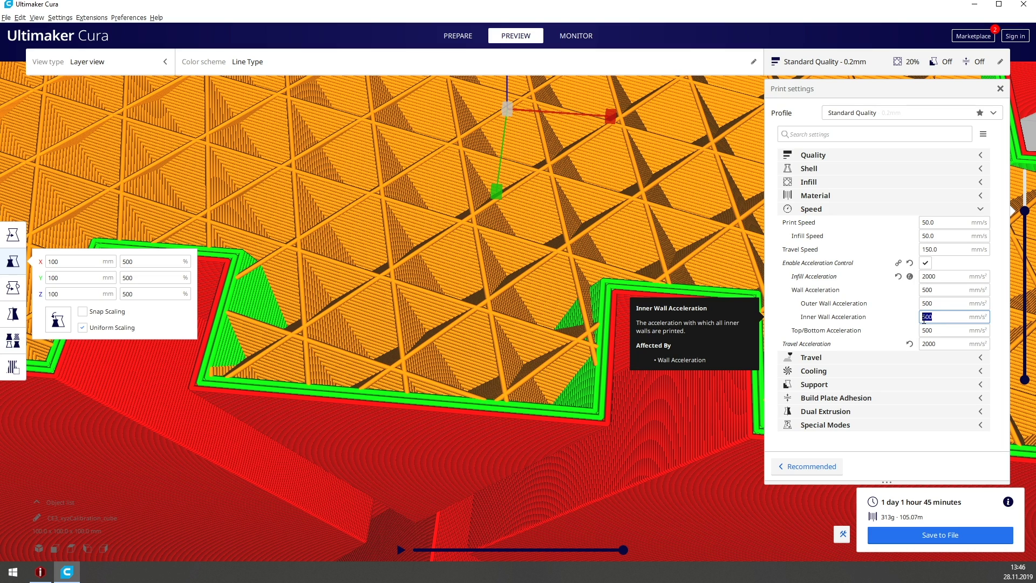
type("1")
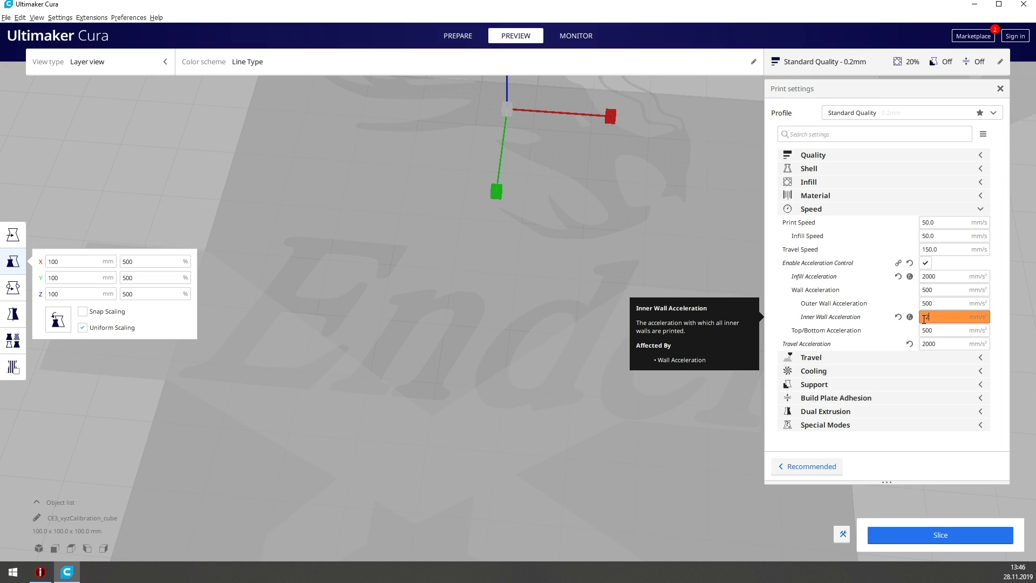
type("200")
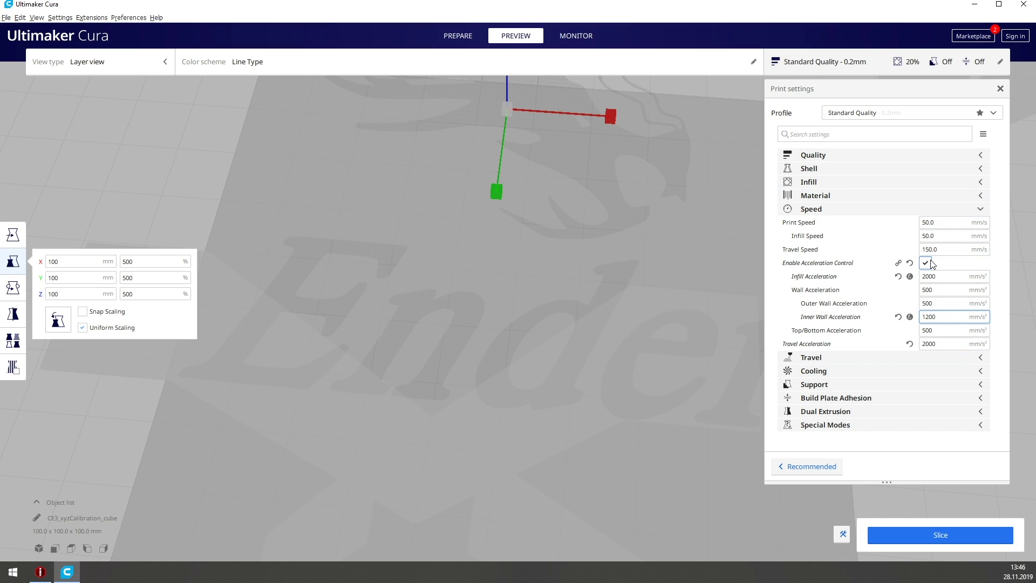
Set the Outer Wall Acceleration to 800 mm/s²
left_click_drag(943, 304, 921, 304)
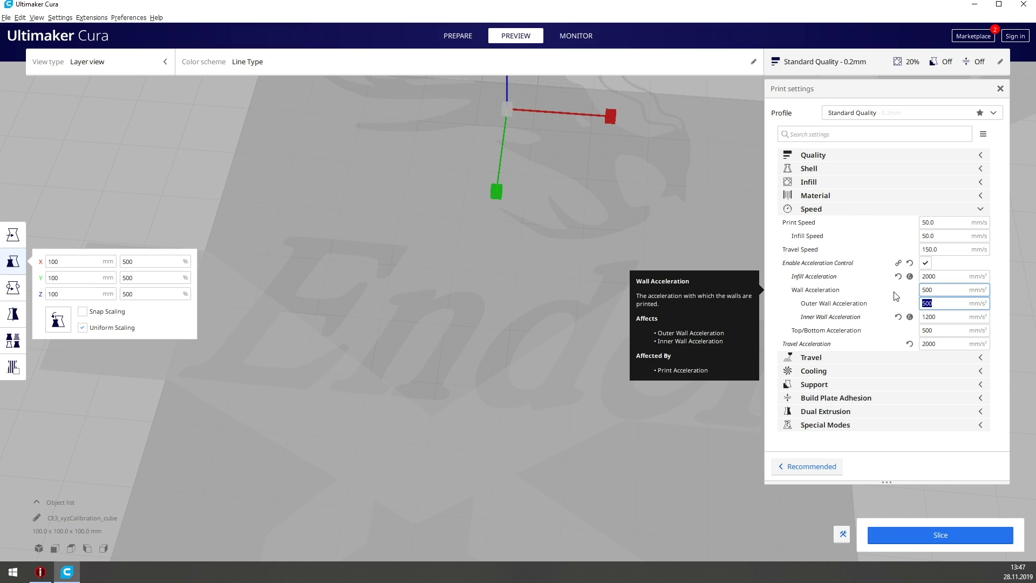
type("800")
left_click(930, 304)
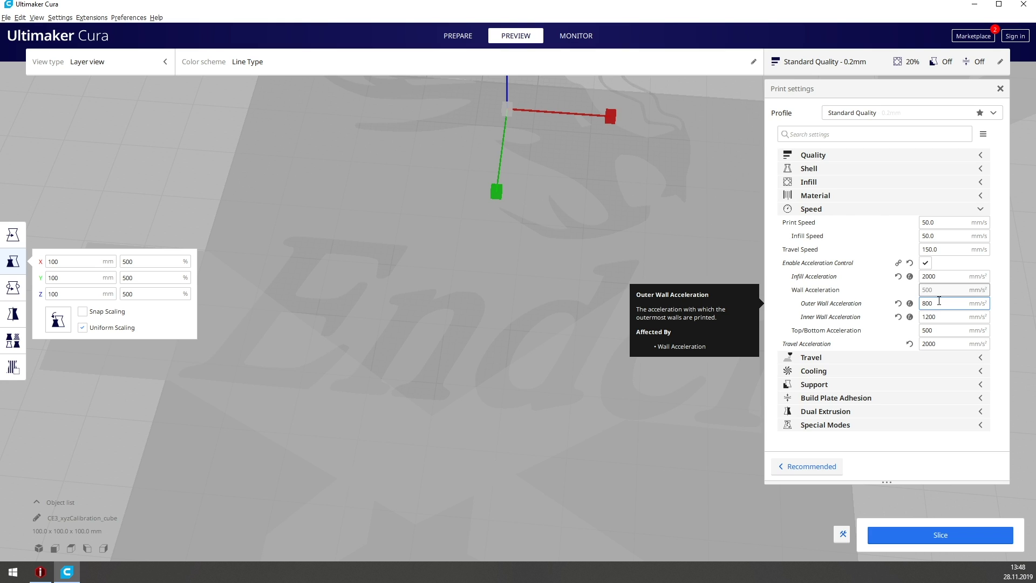
Slice the cube with the current accelerations and show its topmost layer around the Z engraving
left_click(946, 331)
double_click(946, 331)
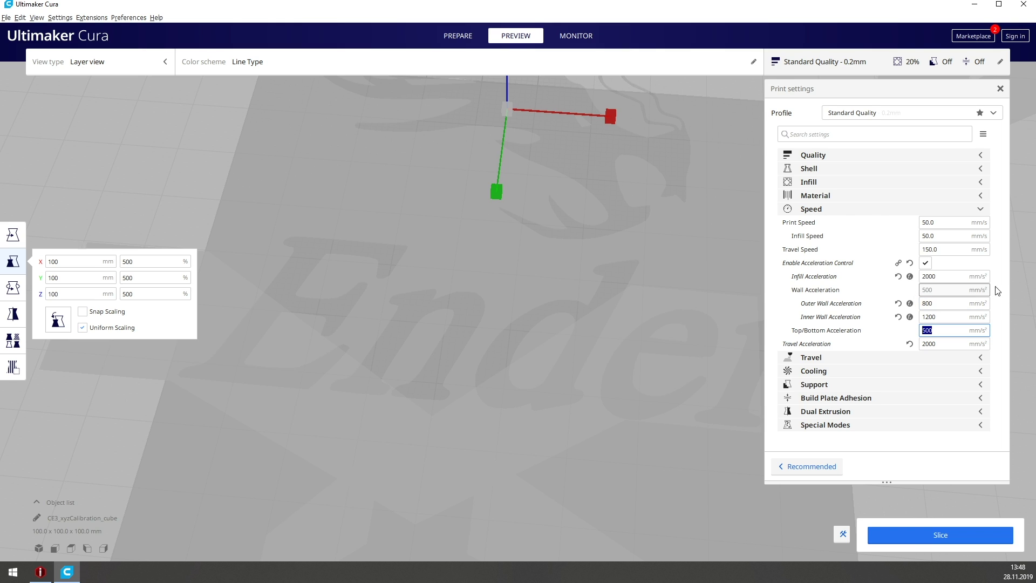
left_click(939, 316)
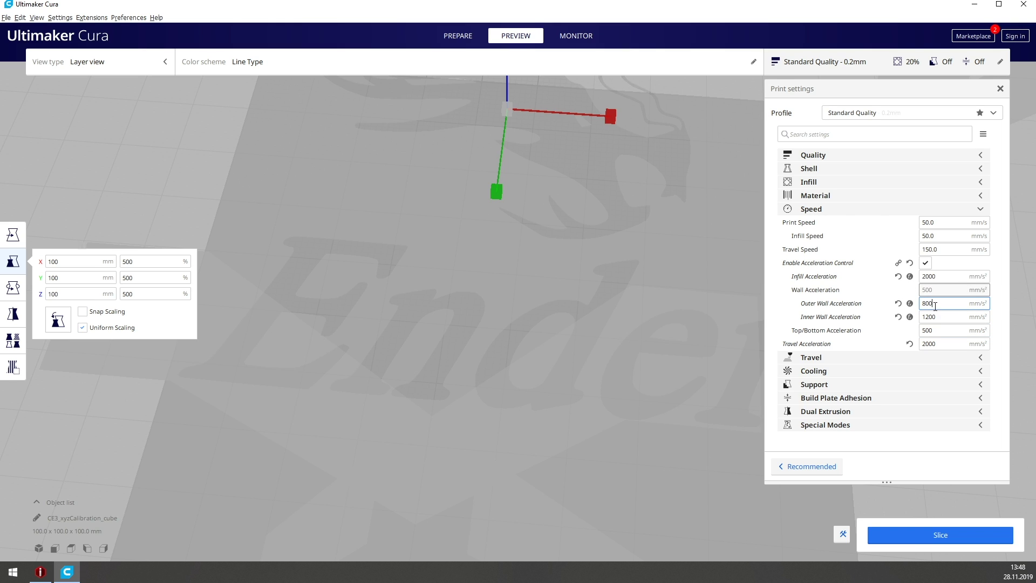
double_click(950, 330)
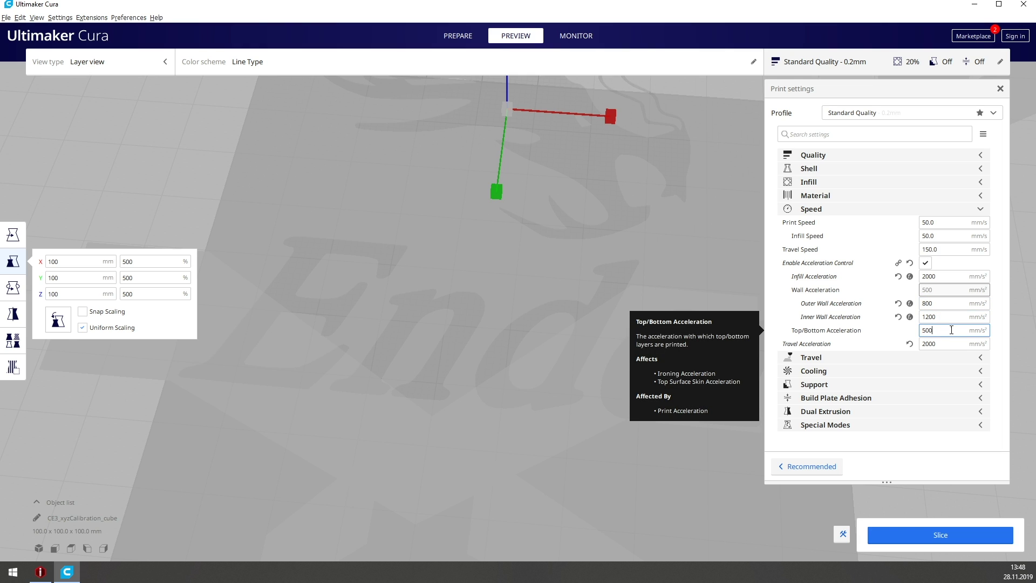
left_click(943, 533)
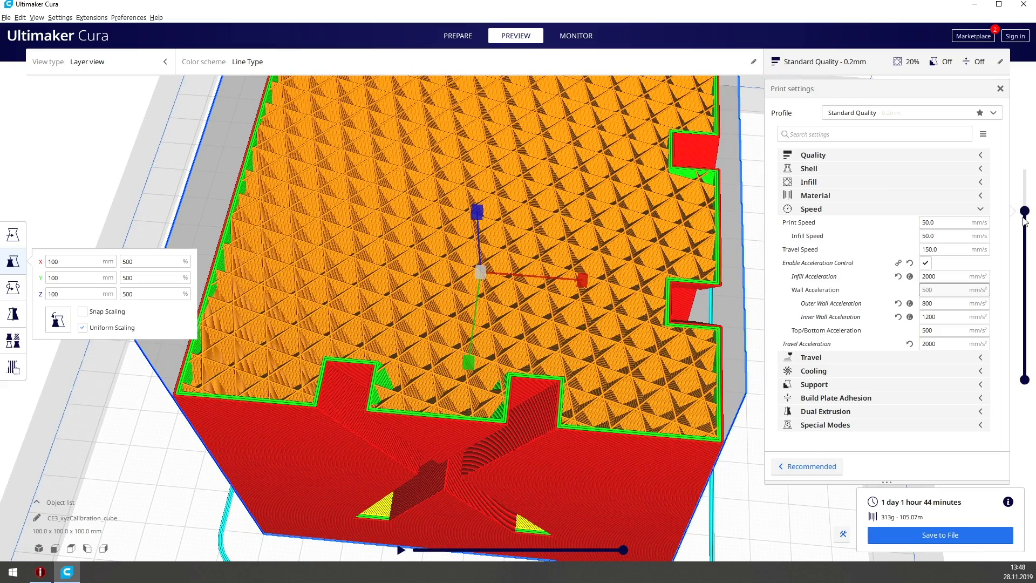
left_click_drag(1025, 213, 1024, 169)
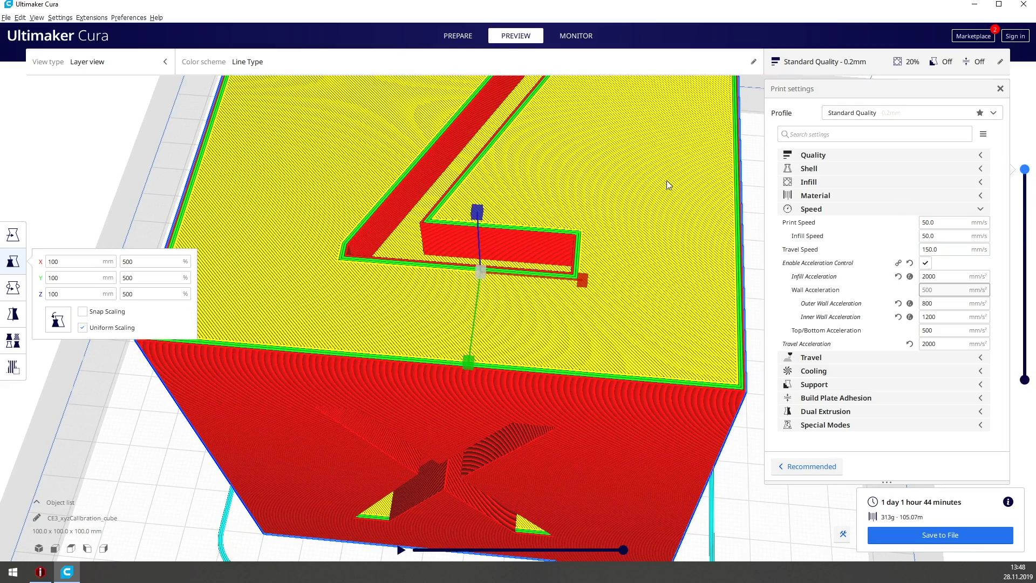
scroll(656, 179, "up", 3)
Set the Top/Bottom Acceleration to 2000 mm/s² and slice the cube again
double_click(928, 330)
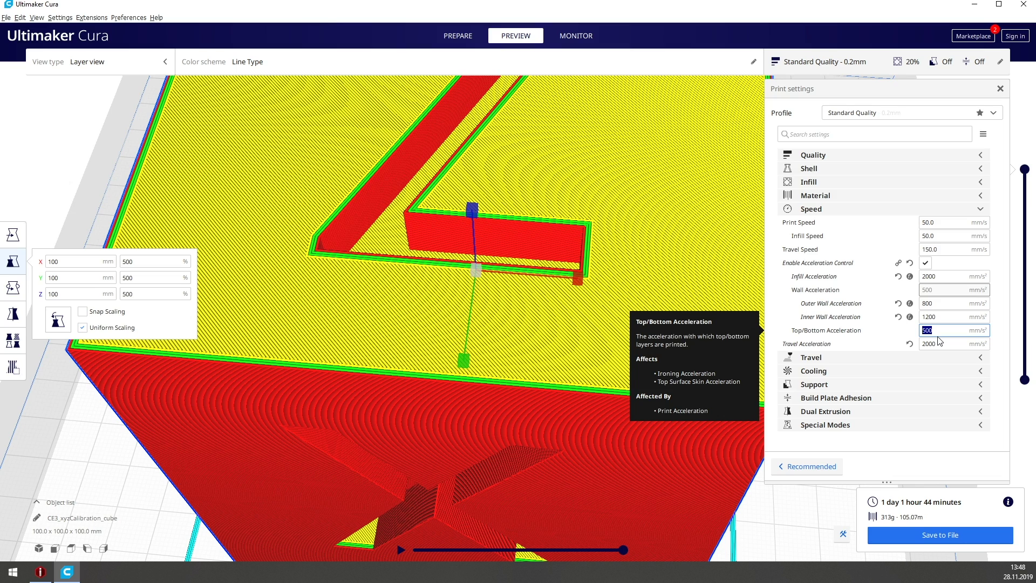
type("2000")
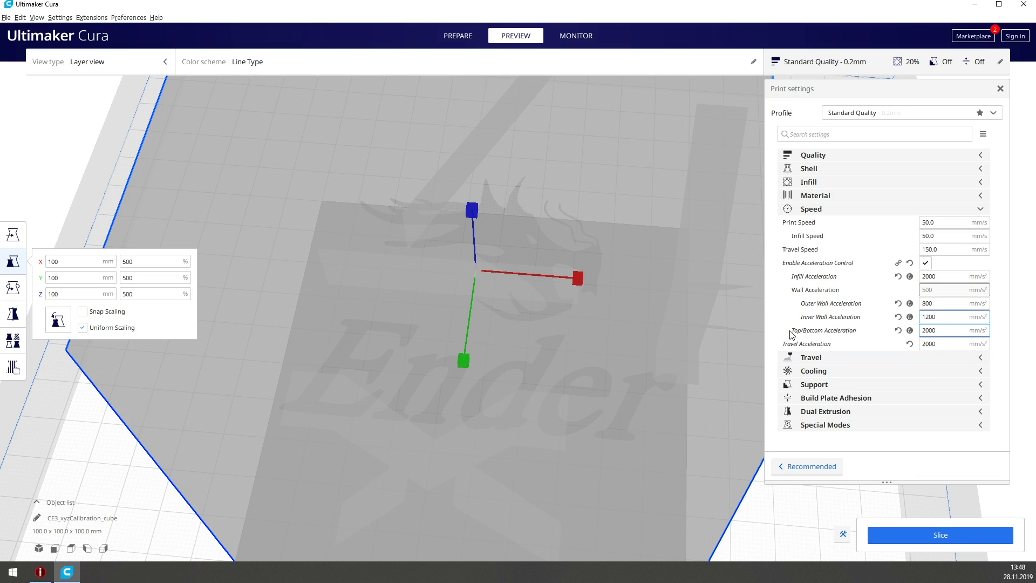
left_click(966, 344)
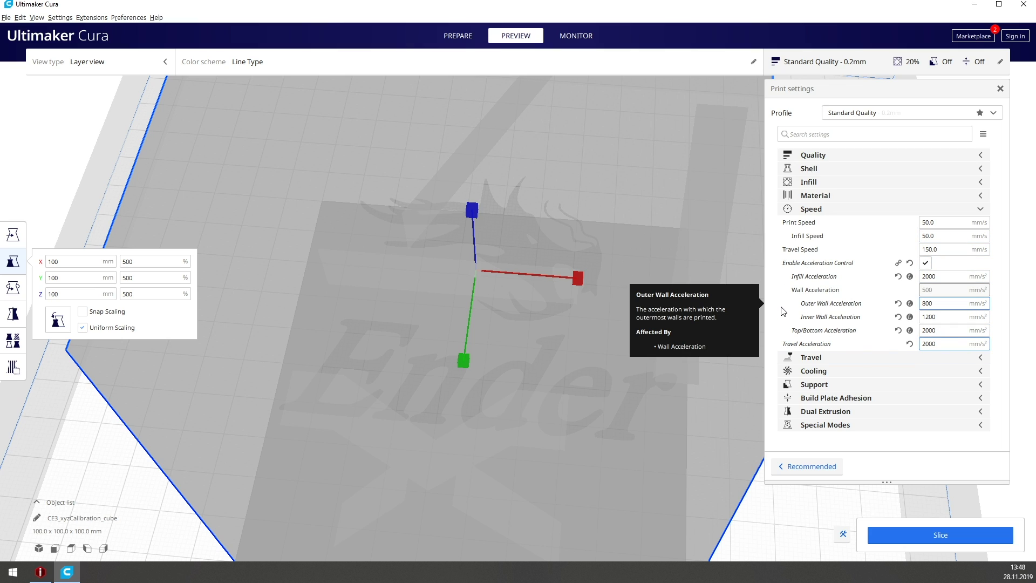
left_click(915, 534)
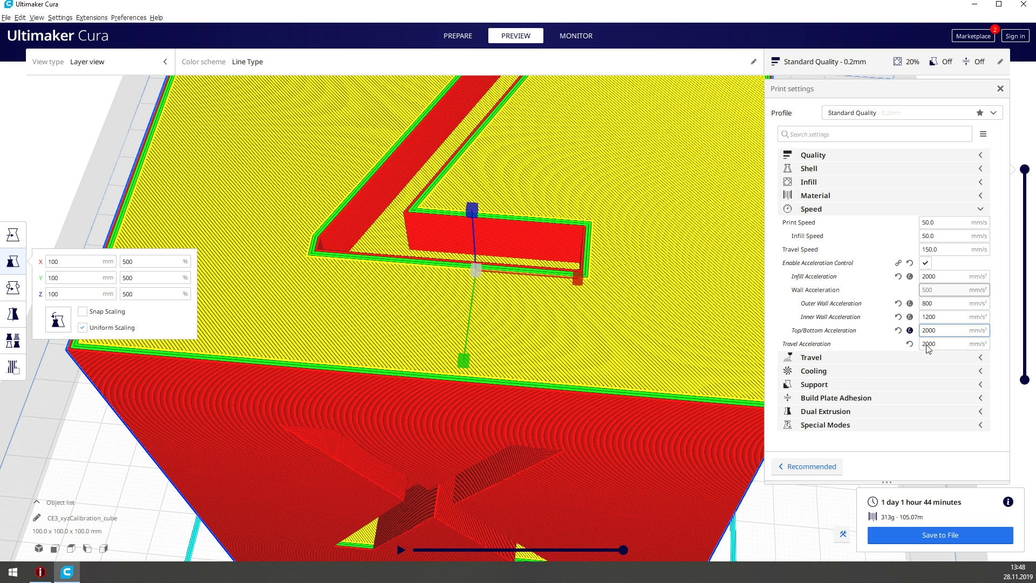
Set the Travel Acceleration to 4000 mm/s²
left_click(934, 344)
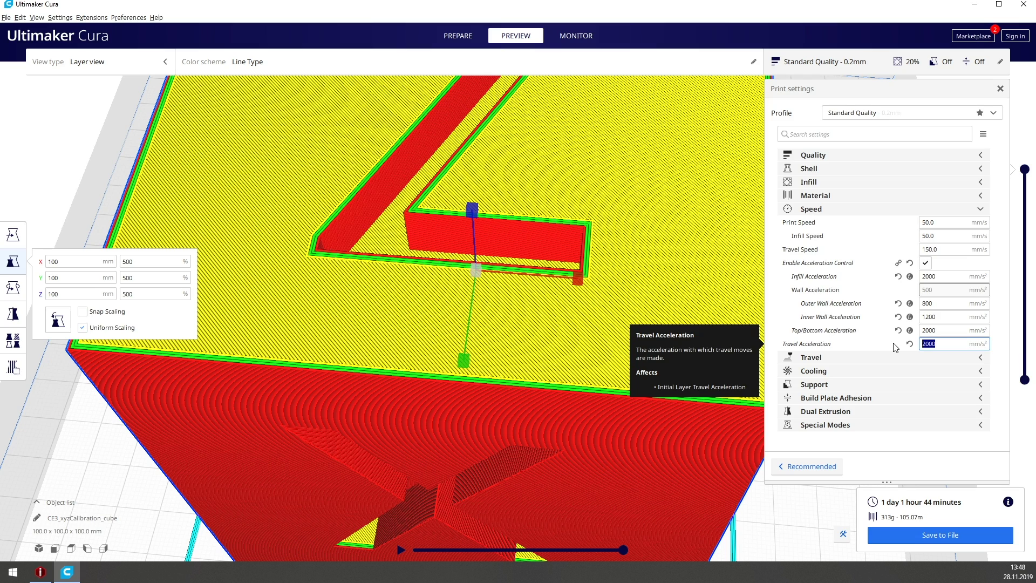
type("4000")
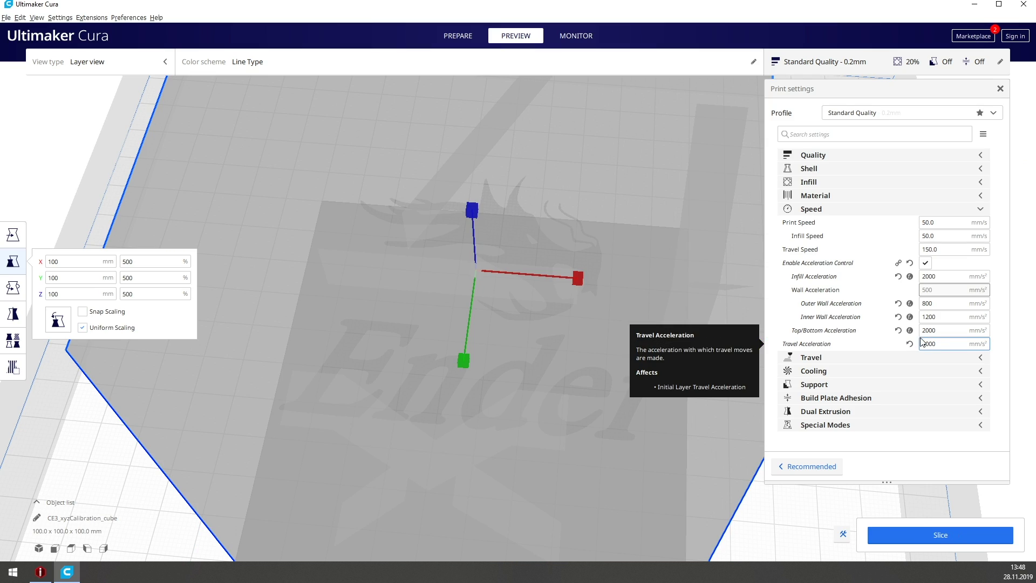
left_click(935, 330)
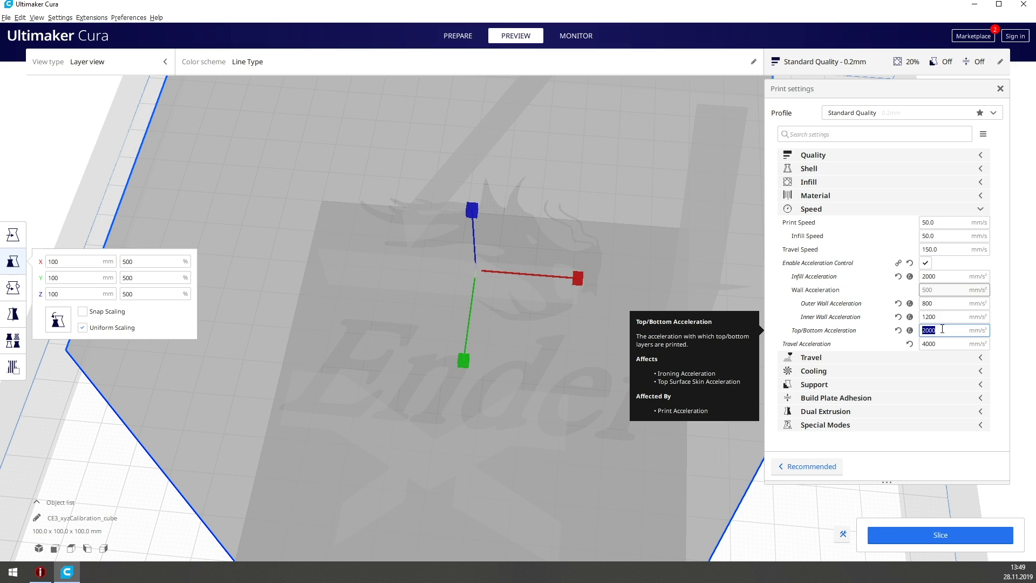
left_click(942, 330)
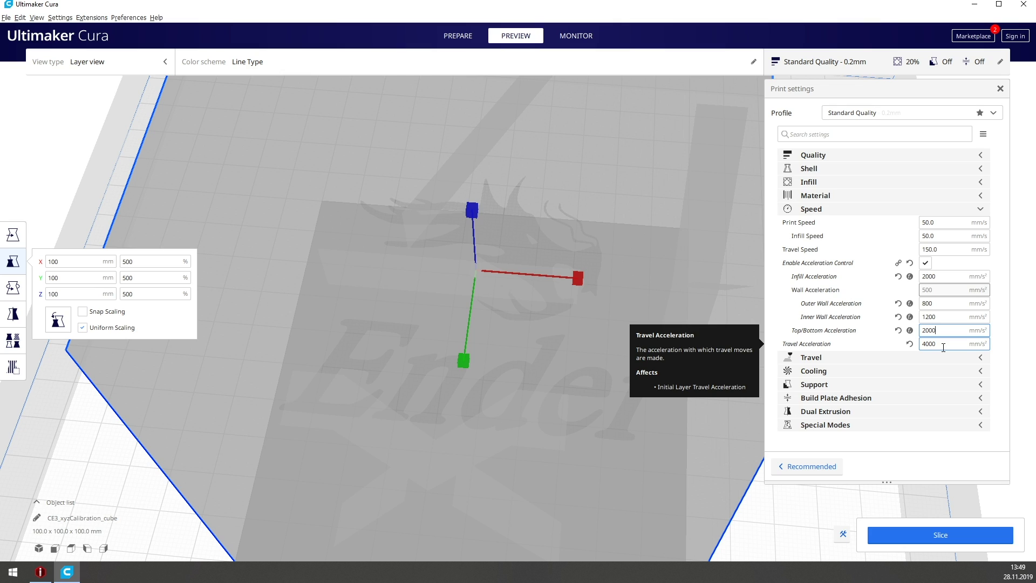
Return the Travel Acceleration to 2000 mm/s², matching the Top/Bottom Acceleration
double_click(943, 347)
type("2000")
left_click_drag(954, 343, 919, 348)
left_click(939, 331)
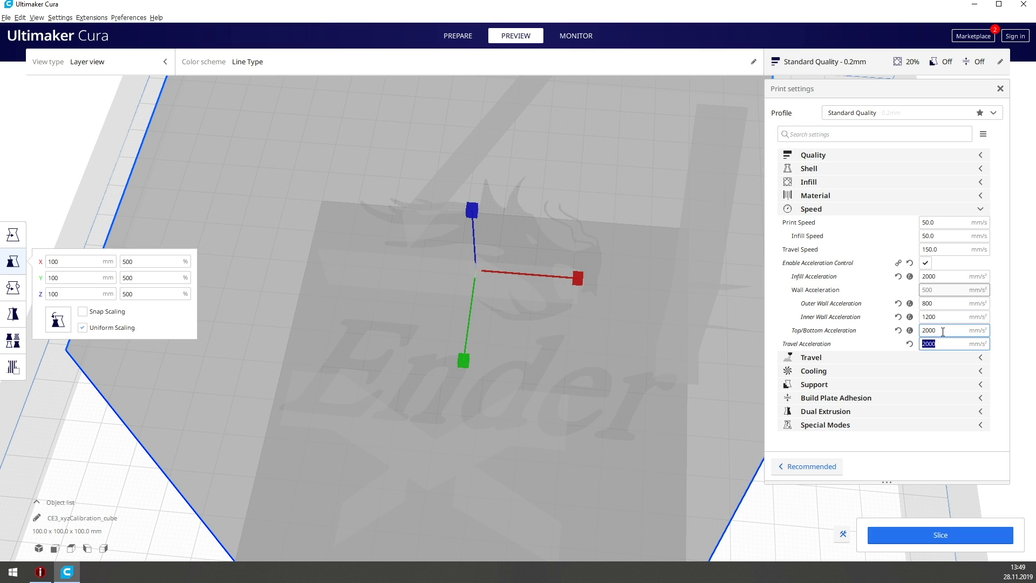
key("Tab")
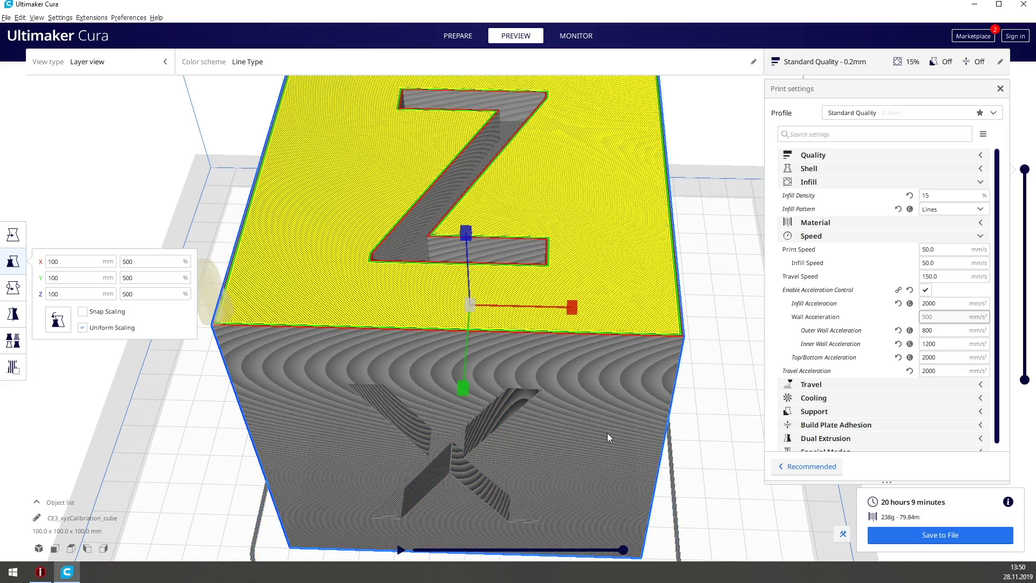
Compare the sliced cube's estimated print time with acceleration control disabled and enabled again
right_click_drag(493, 180, 498, 226)
scroll(524, 273, "up", 6)
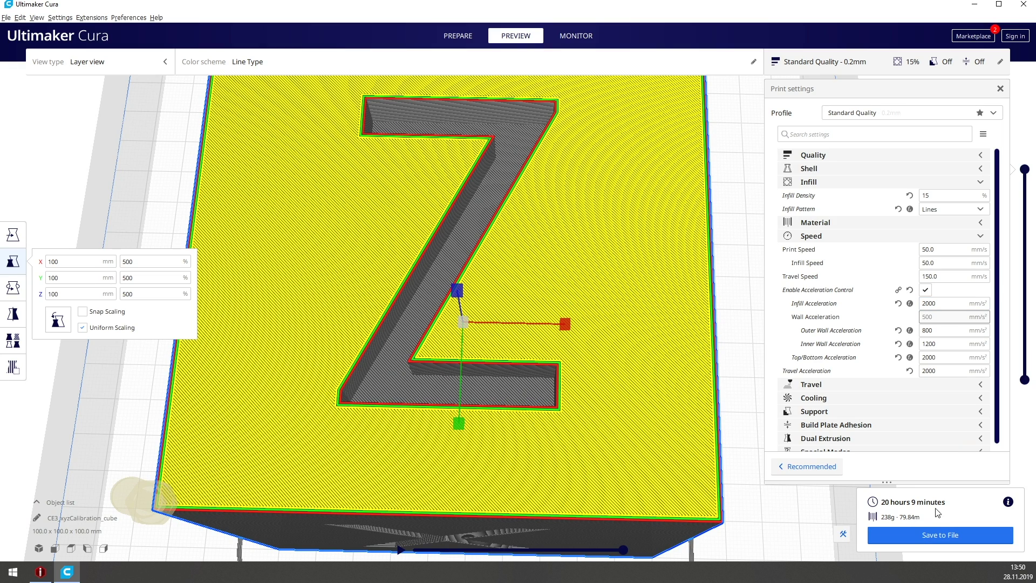
left_click(926, 291)
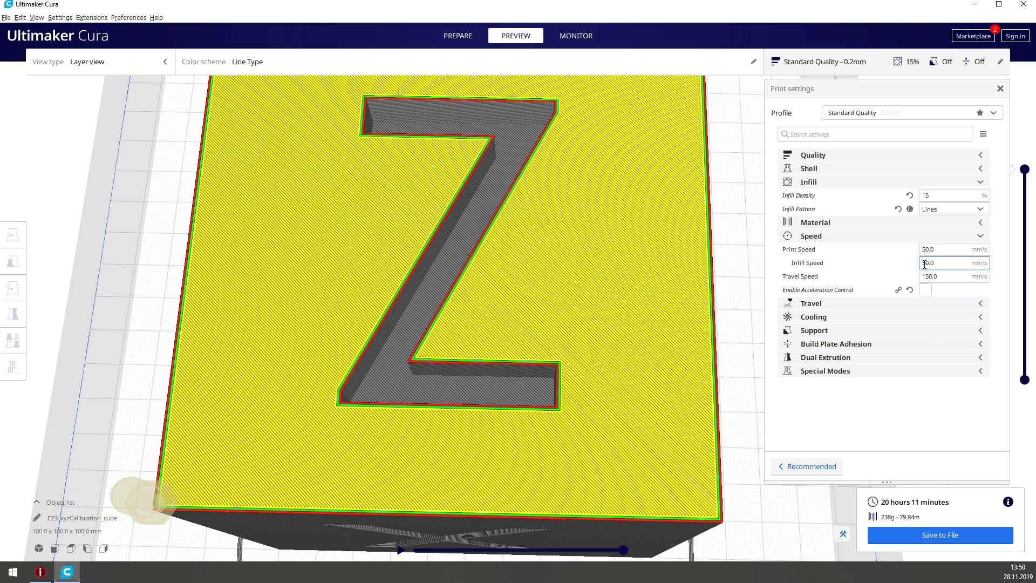
left_click(926, 290)
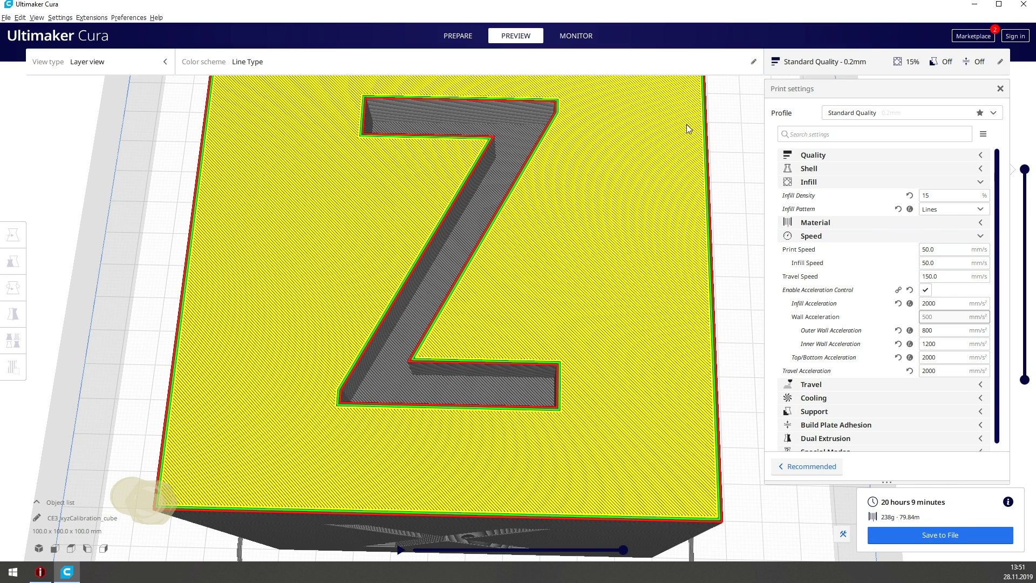
scroll(600, 271, "down", 10)
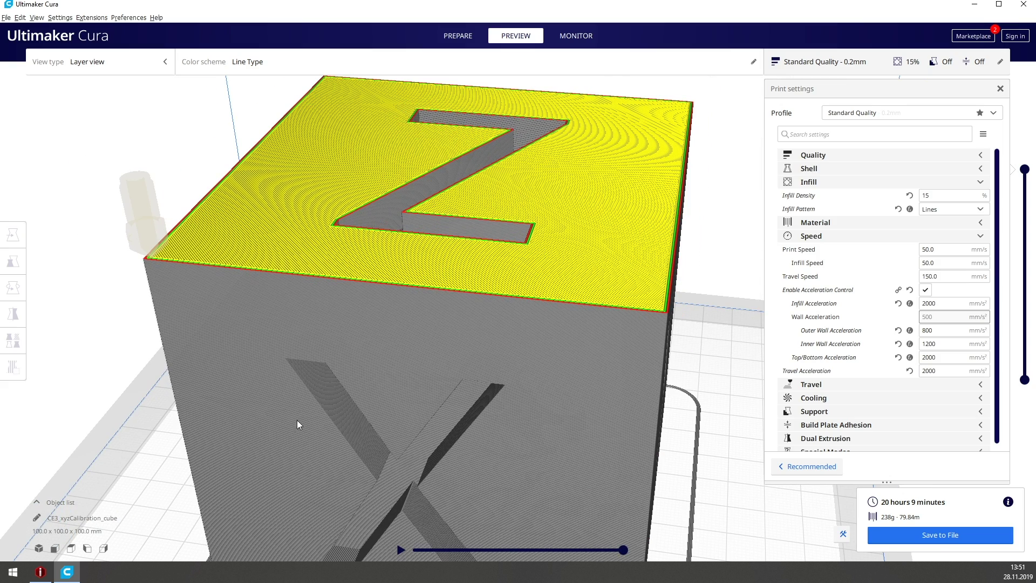
Switch to ideaMaker and view the calibration cube from an angle
left_click(40, 574)
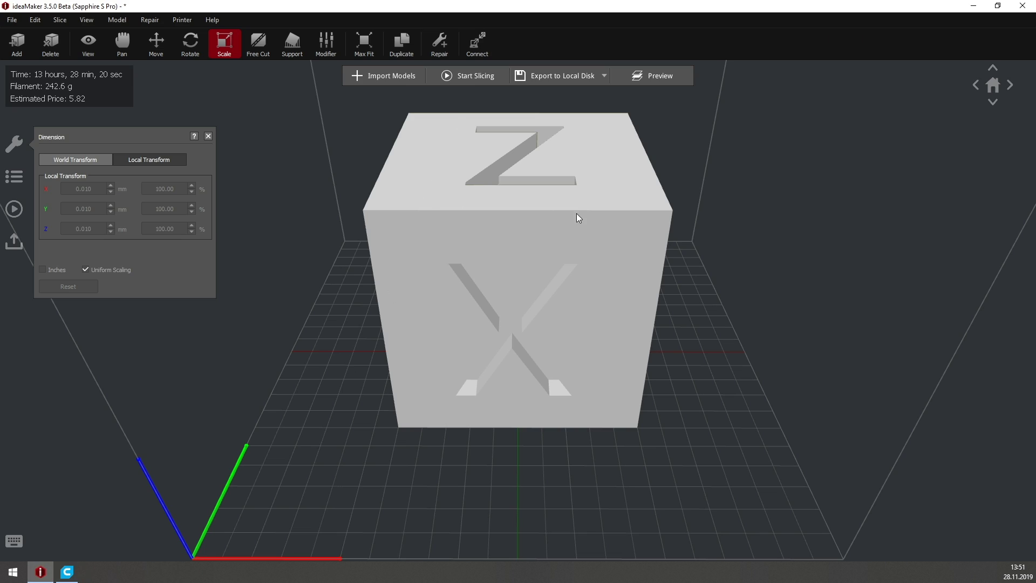
right_click_drag(577, 217, 500, 284)
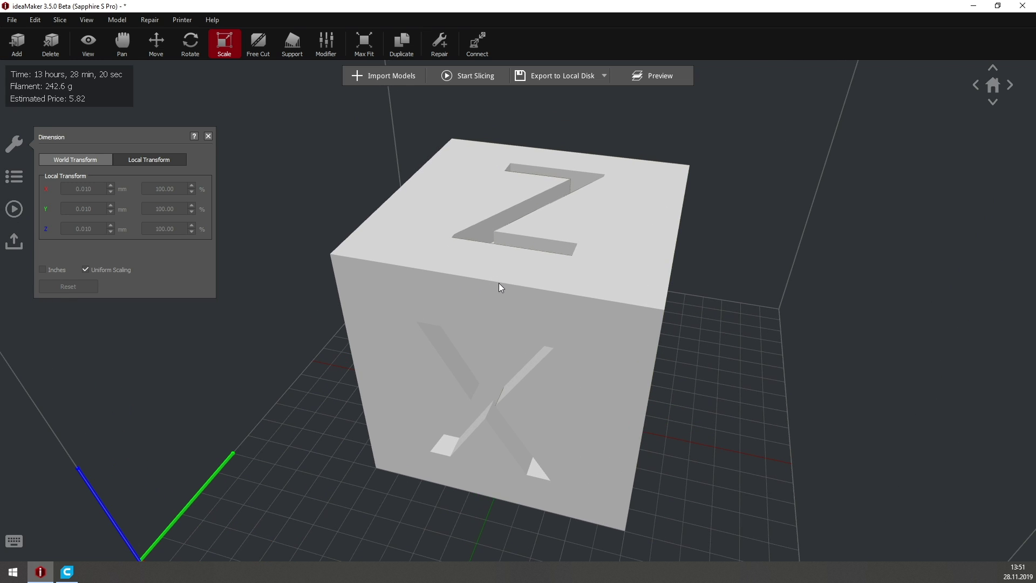
middle_click_drag(412, 222, 429, 241)
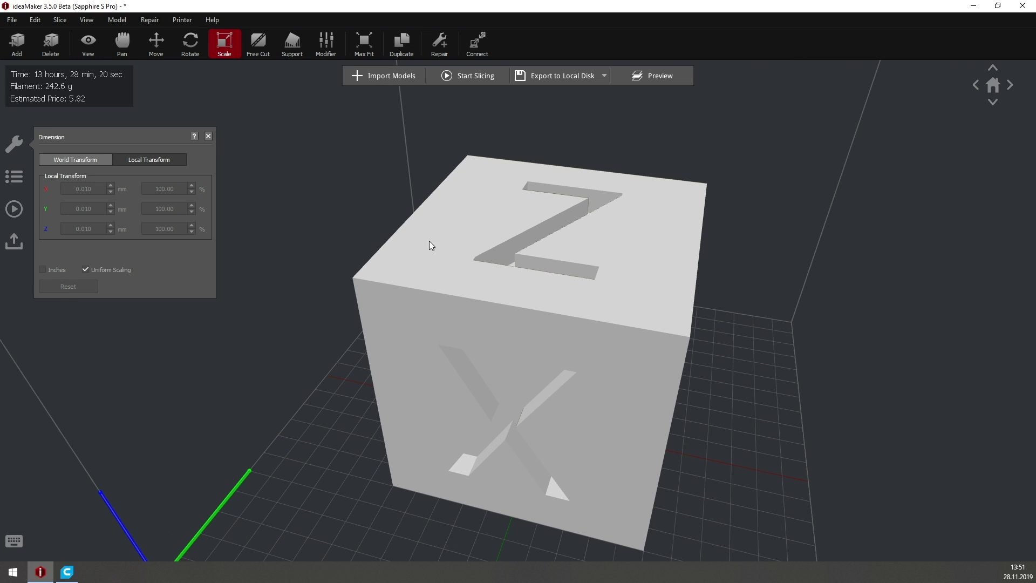
Open the advanced settings of the TEST - STANDARD slicing template and examine its printing acceleration
left_click(464, 76)
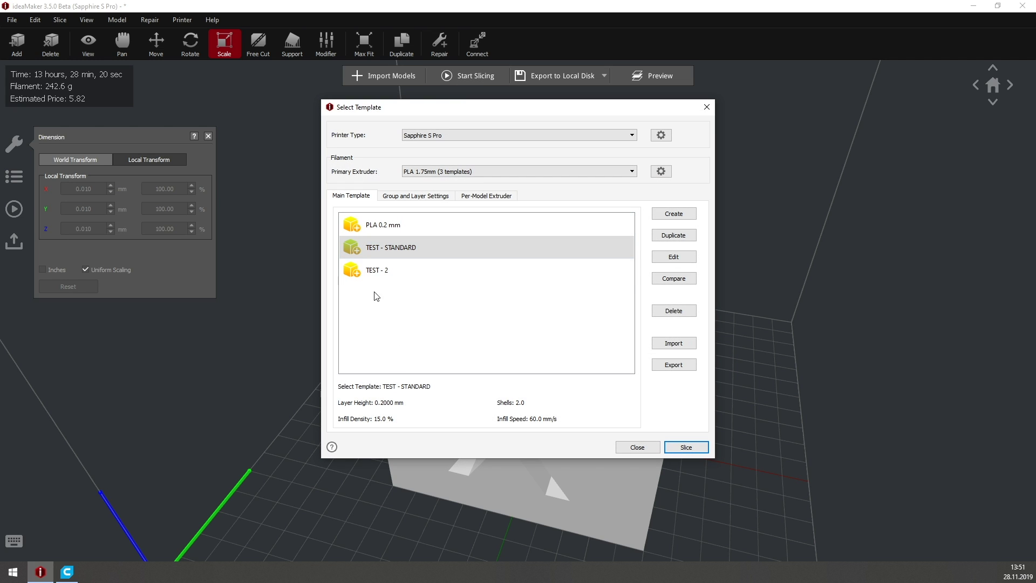
left_click(399, 280)
double_click(398, 247)
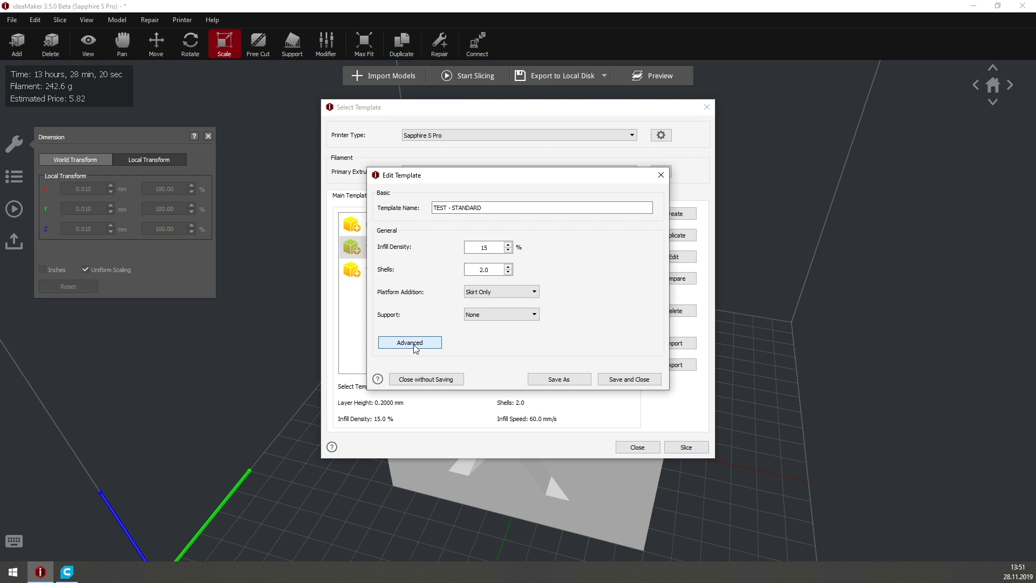
left_click(414, 345)
left_click(770, 485)
left_click(661, 175)
left_click(683, 258)
left_click(413, 345)
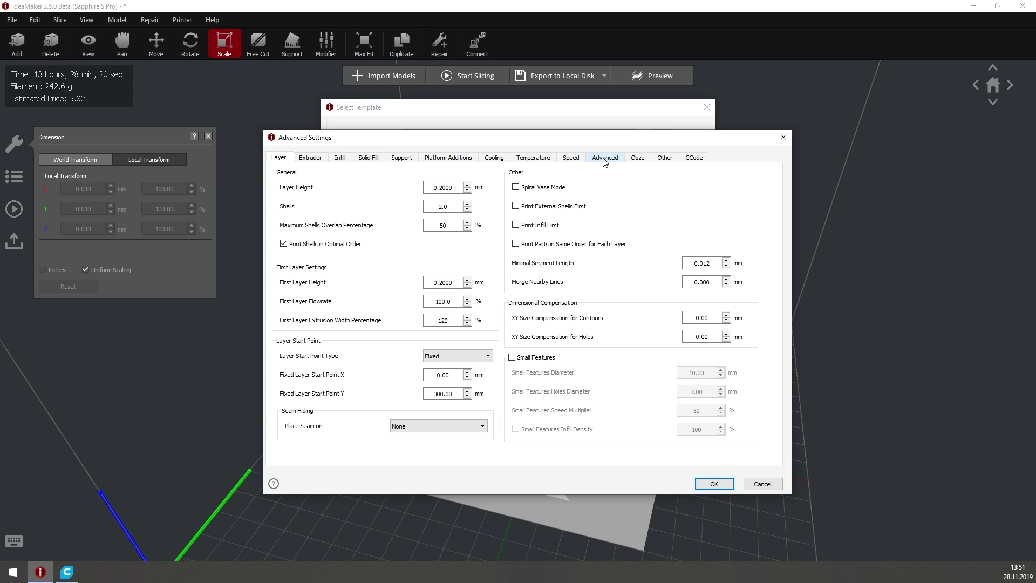
left_click(605, 159)
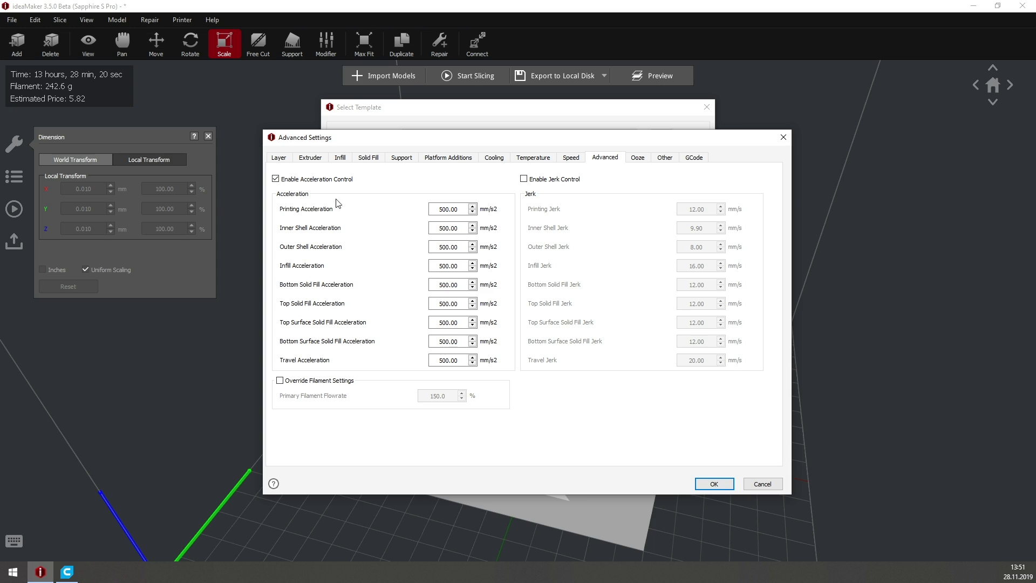
left_click(453, 209)
left_click(462, 207)
left_click_drag(462, 207, 437, 209)
Save the TEST - STANDARD template, slice the cube with it and check the estimated print time
left_click(714, 484)
left_click(629, 381)
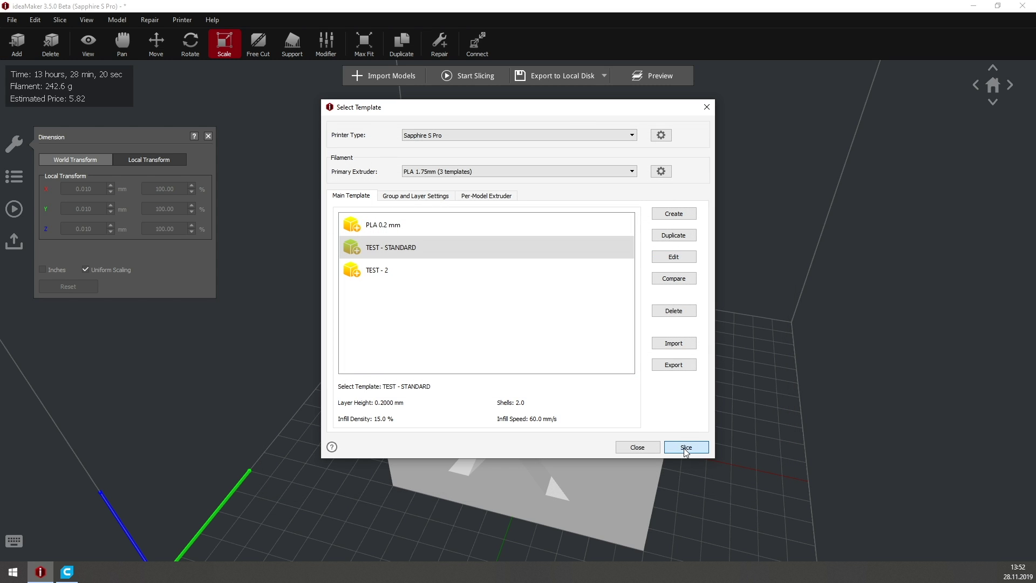
left_click(674, 257)
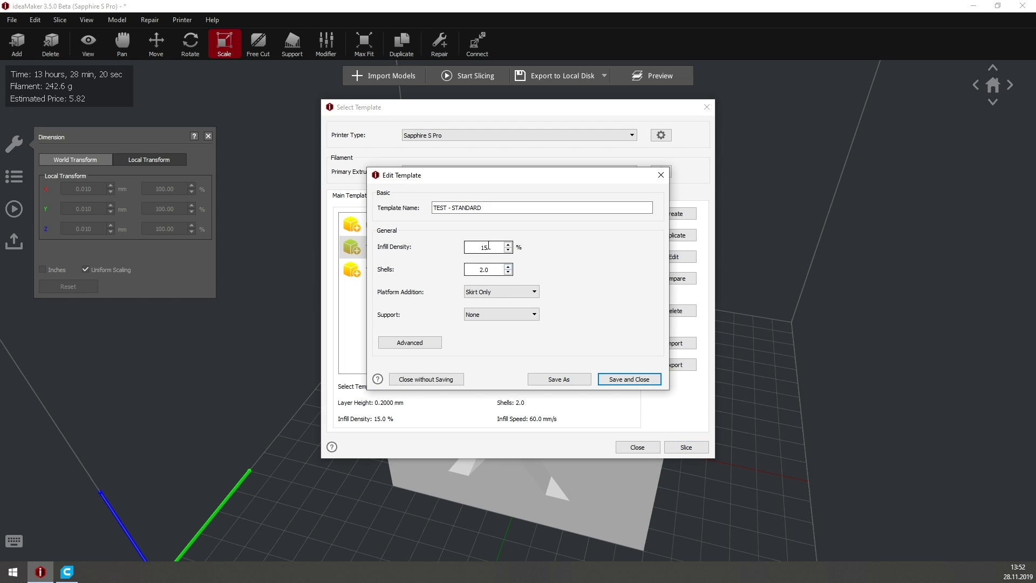
left_click(628, 380)
left_click(686, 448)
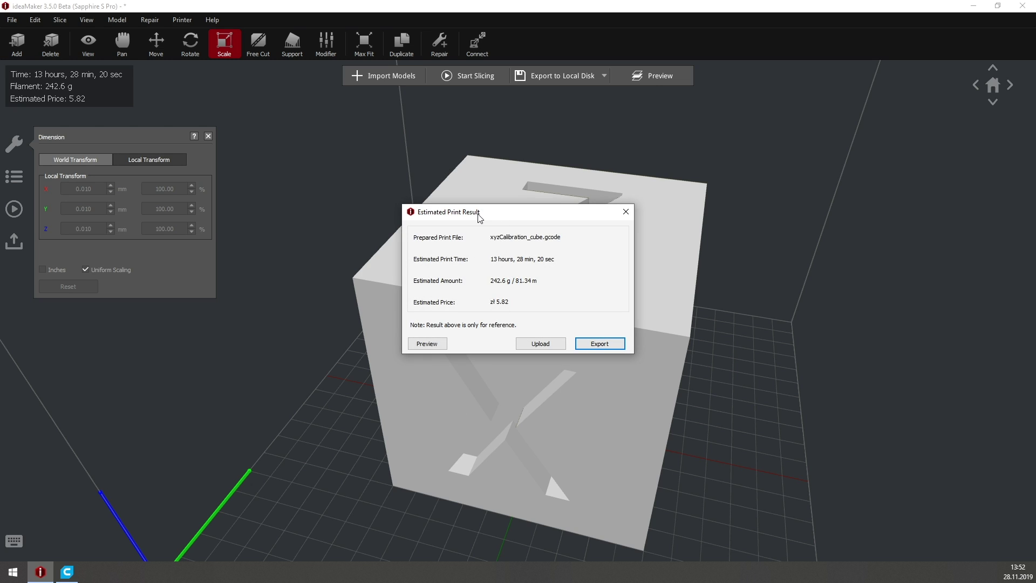
left_click_drag(479, 215, 412, 316)
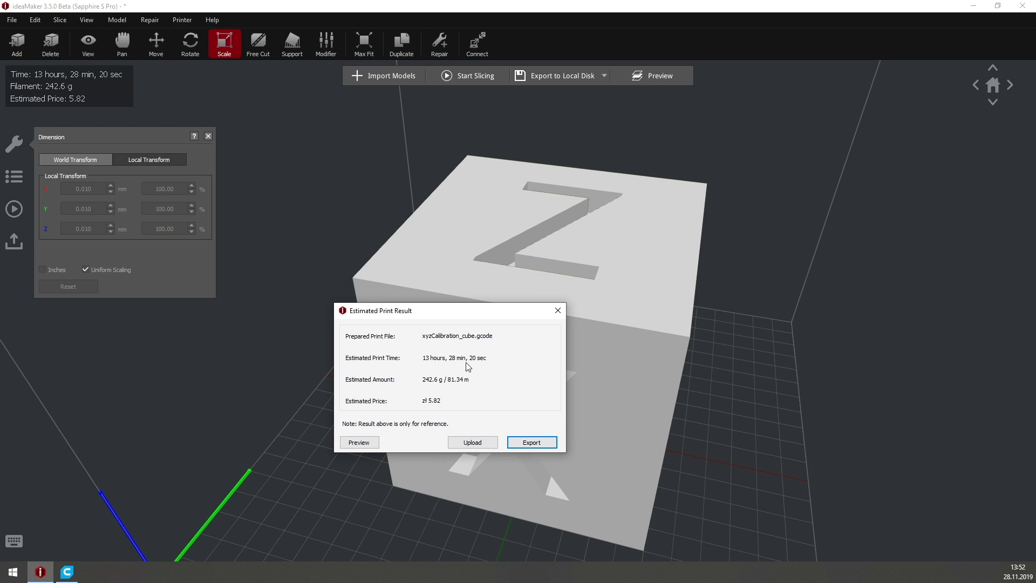
left_click(557, 311)
Open the advanced settings of the TEST - 2 template and examine its printing acceleration
left_click(475, 74)
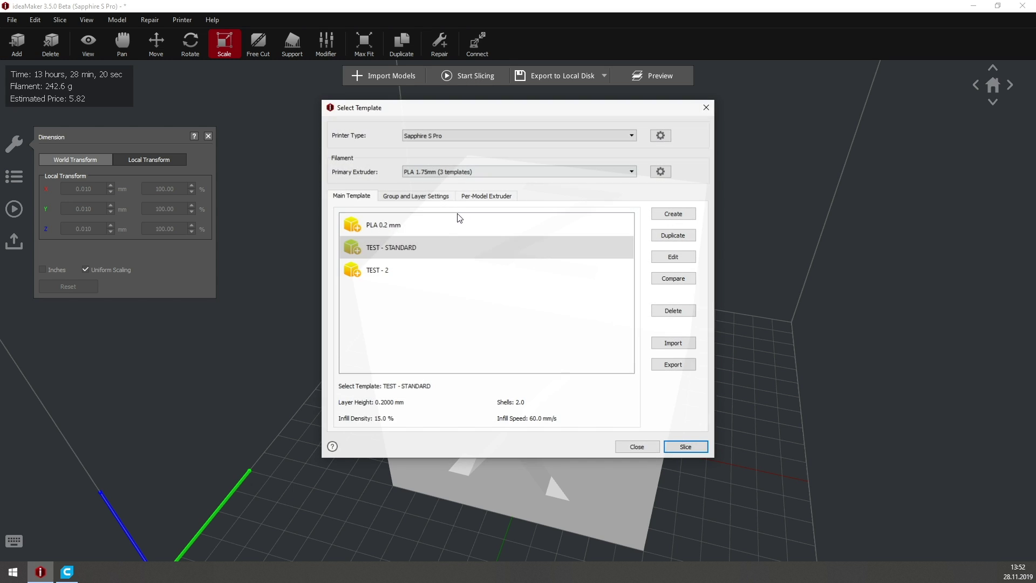
left_click(504, 271)
left_click(673, 257)
left_click(419, 341)
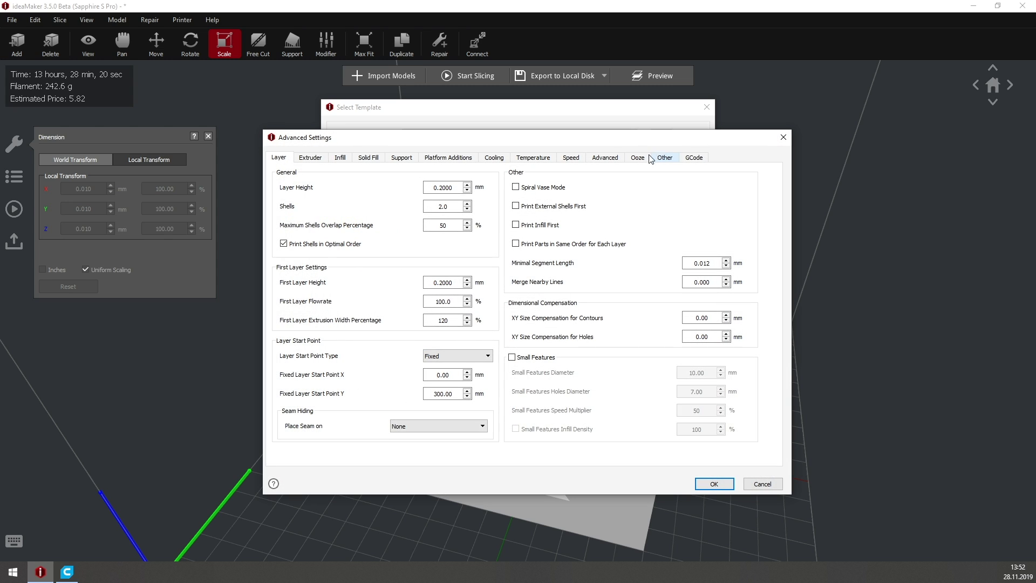
left_click(604, 158)
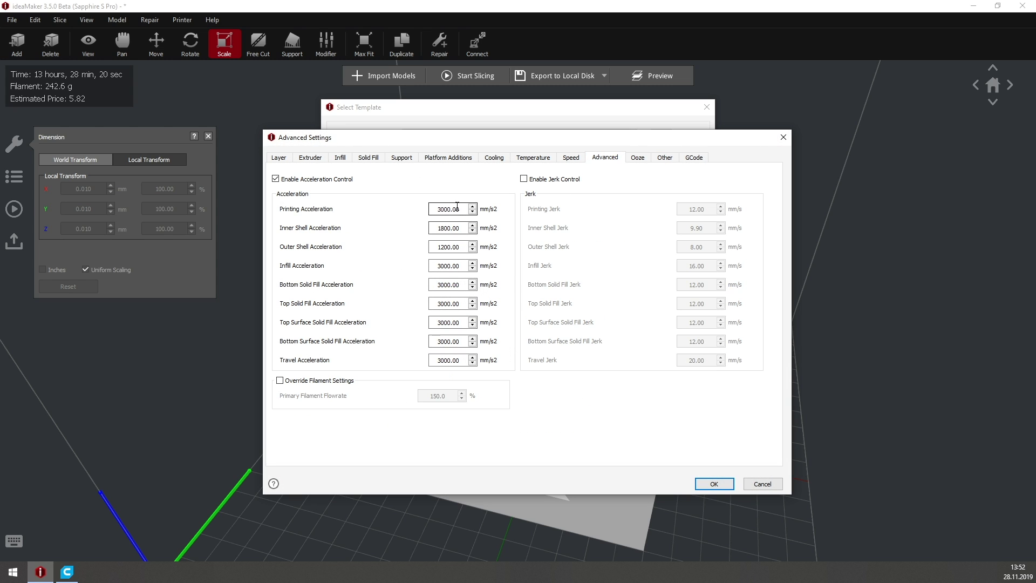
left_click_drag(458, 209, 387, 212)
Save the TEST - 2 template and slice the cube with it to get the estimated print time
left_click(702, 482)
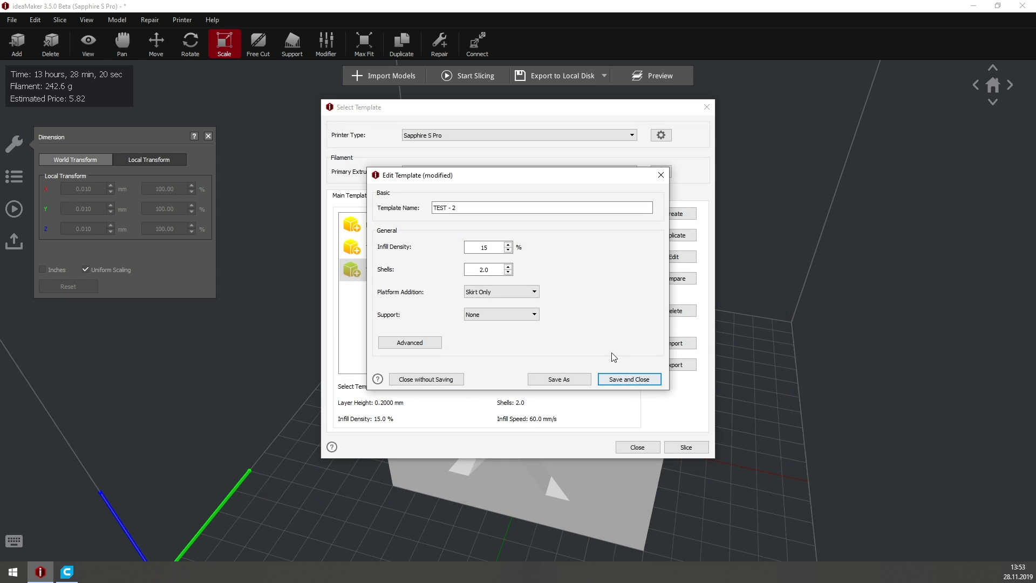
left_click(621, 382)
left_click(680, 440)
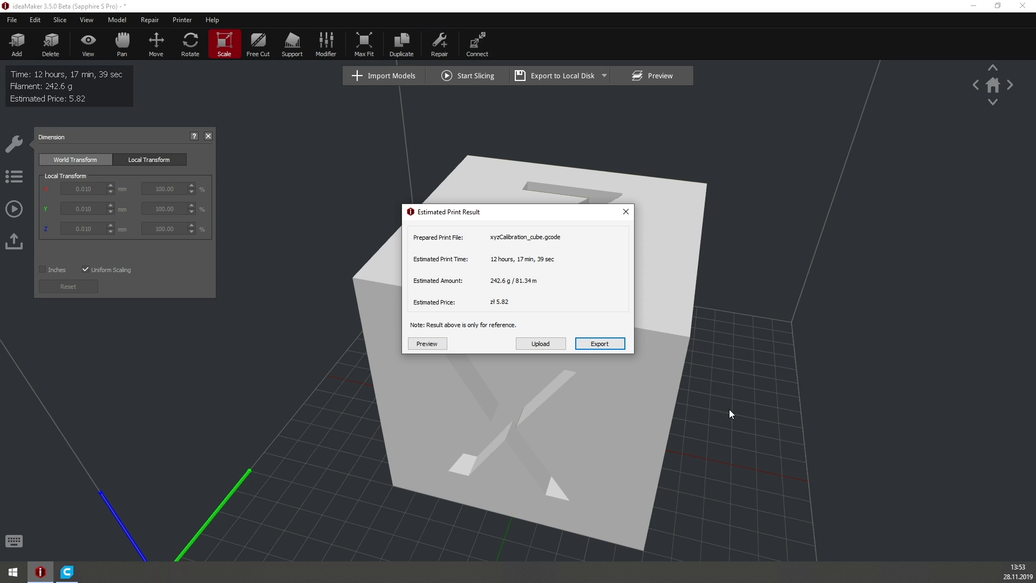
Dismiss the print estimate and open the TEST - STANDARD slicing template for editing
left_click(626, 211)
left_click(462, 85)
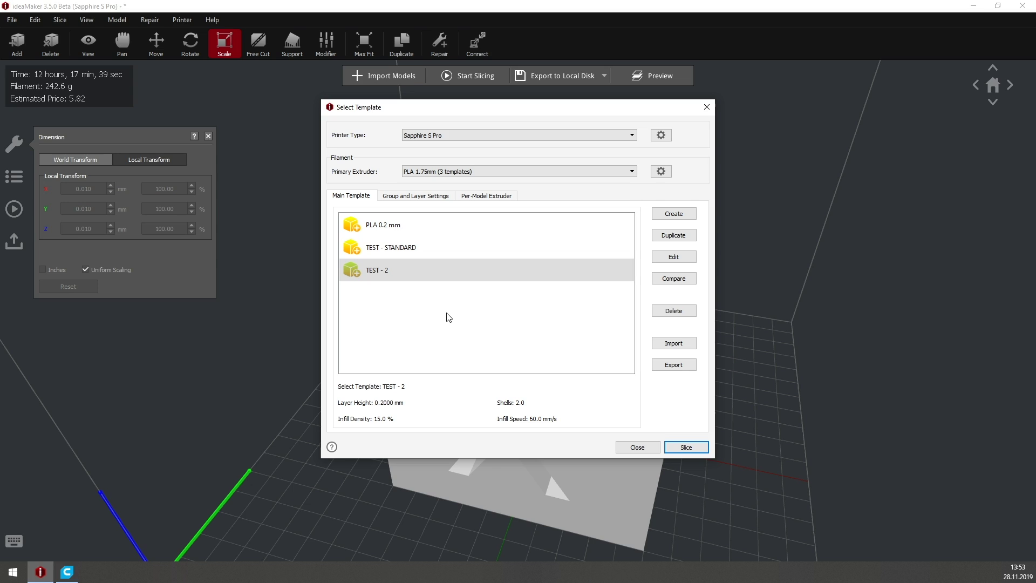
double_click(378, 247)
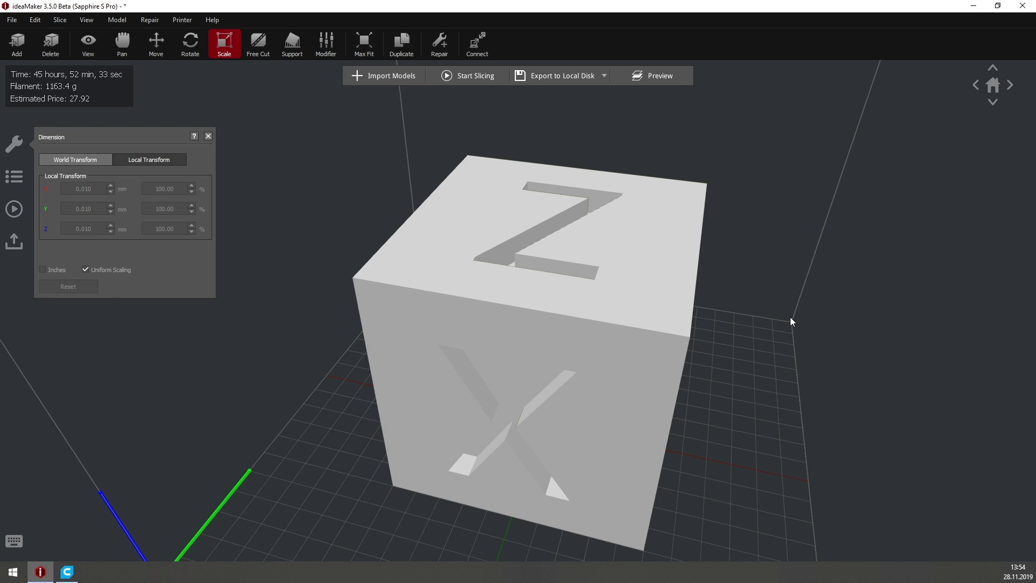
Set the TEST - 2 template's infill density to 80 %, save it and leave the template selection
left_click_drag(791, 318, 501, 168)
left_click(471, 78)
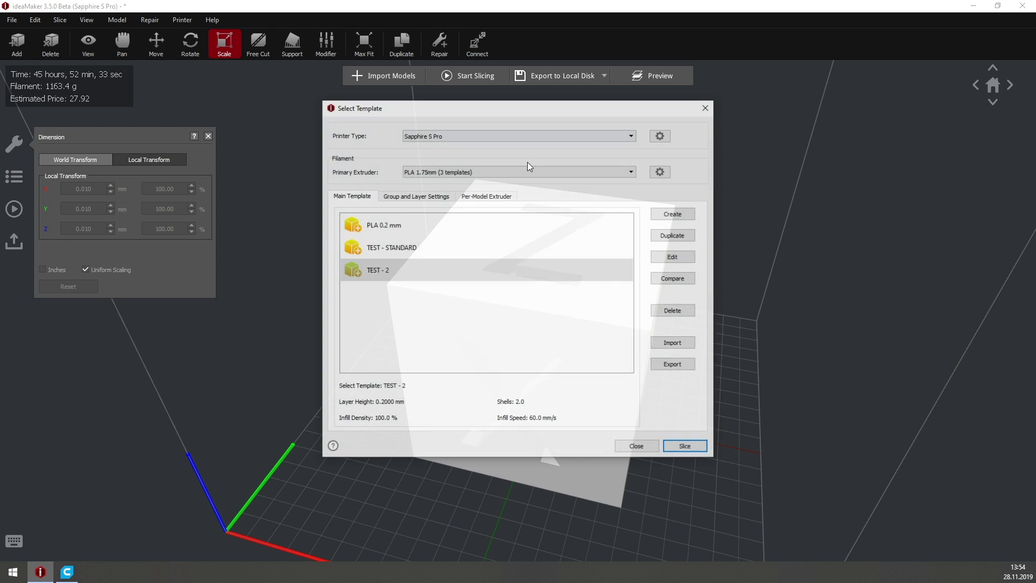
left_click(673, 257)
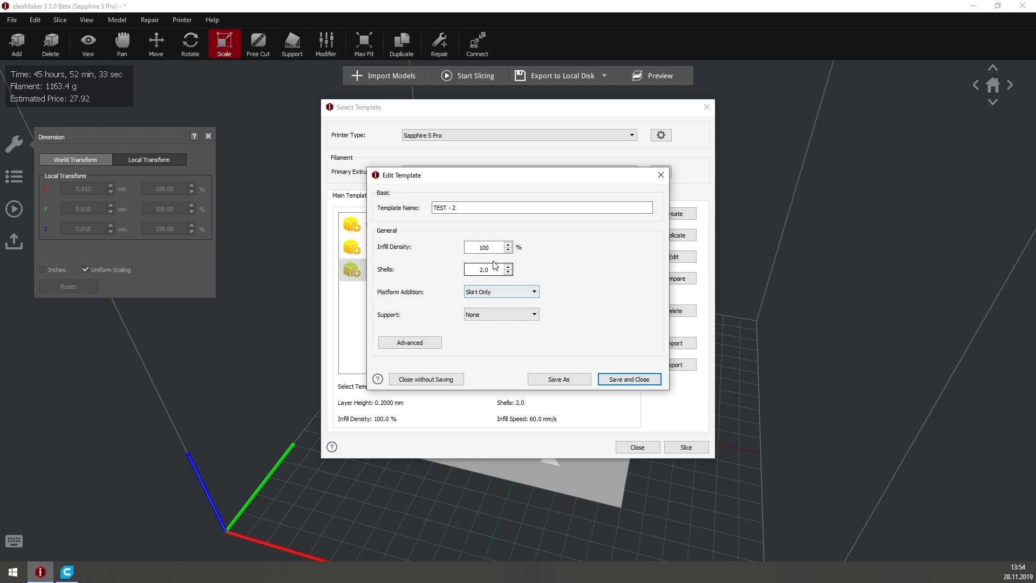
double_click(484, 247)
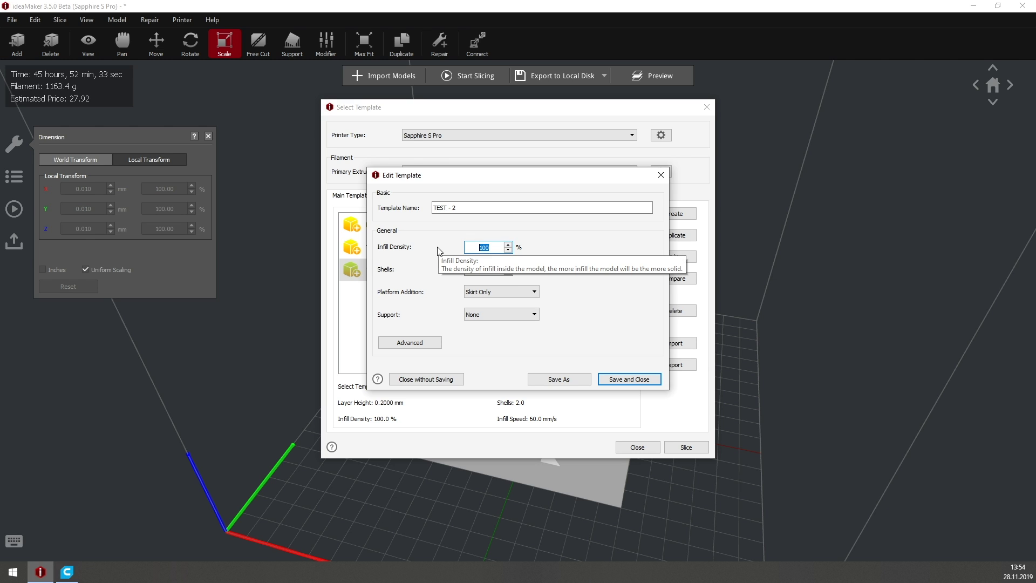
type("80")
left_click(629, 379)
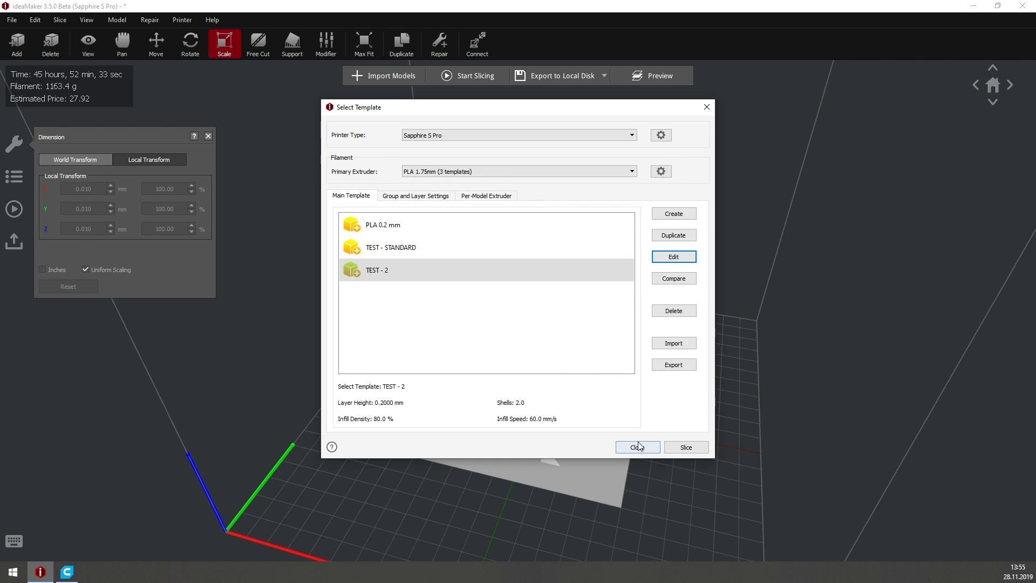
left_click(637, 447)
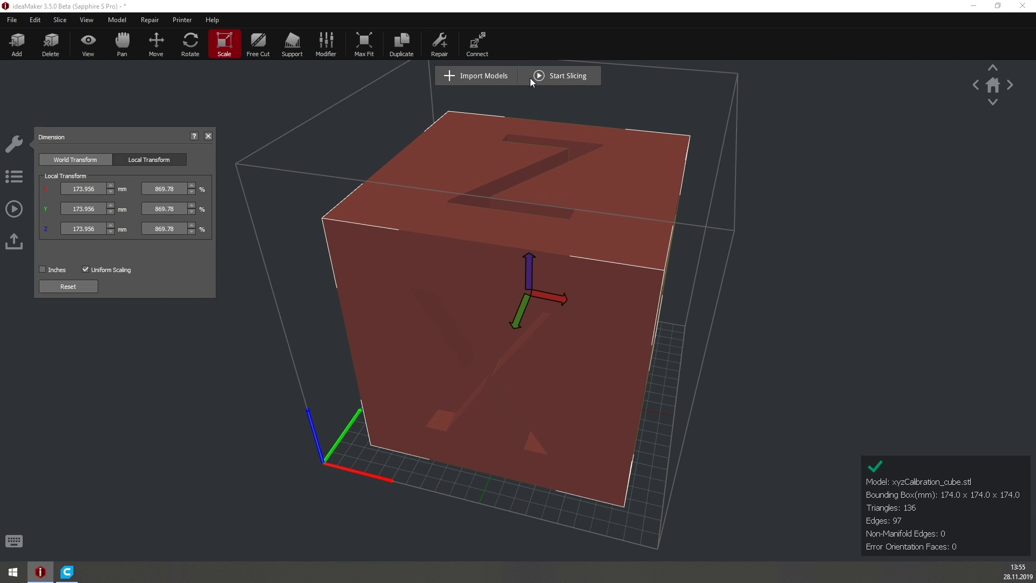
Slice the enlarged cube with the TEST - STANDARD template and check its estimated print time
left_click(532, 76)
left_click(621, 247)
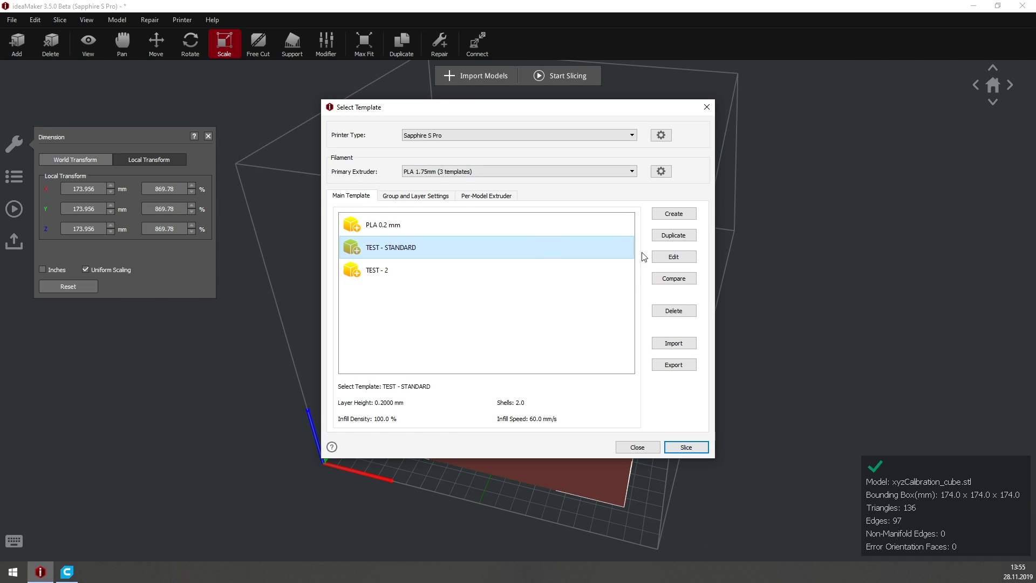
left_click(693, 448)
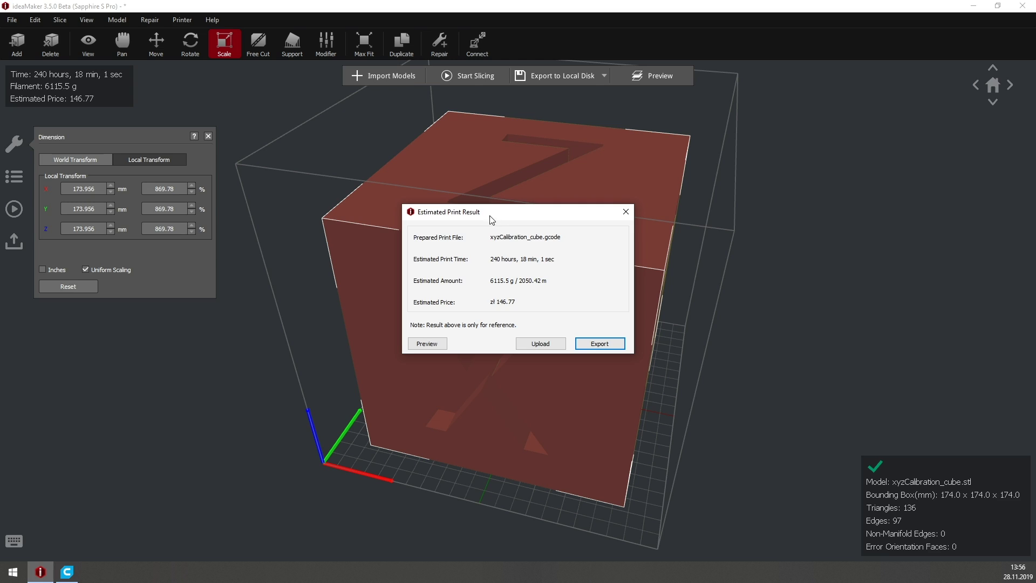
mouse_move(482, 216)
left_mouse_down()
mouse_move(488, 232)
mouse_move(479, 226)
left_mouse_up()
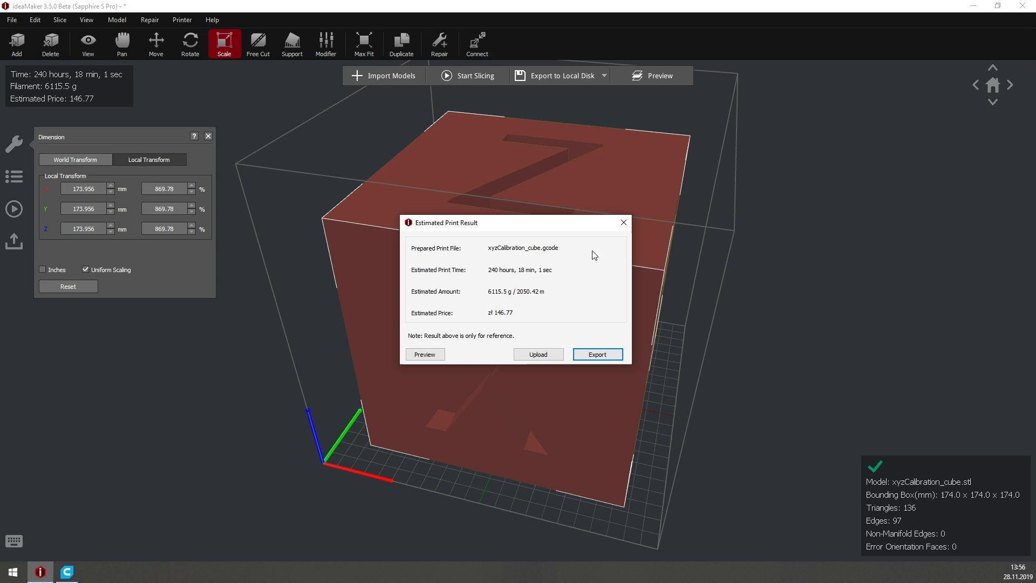
left_click(624, 222)
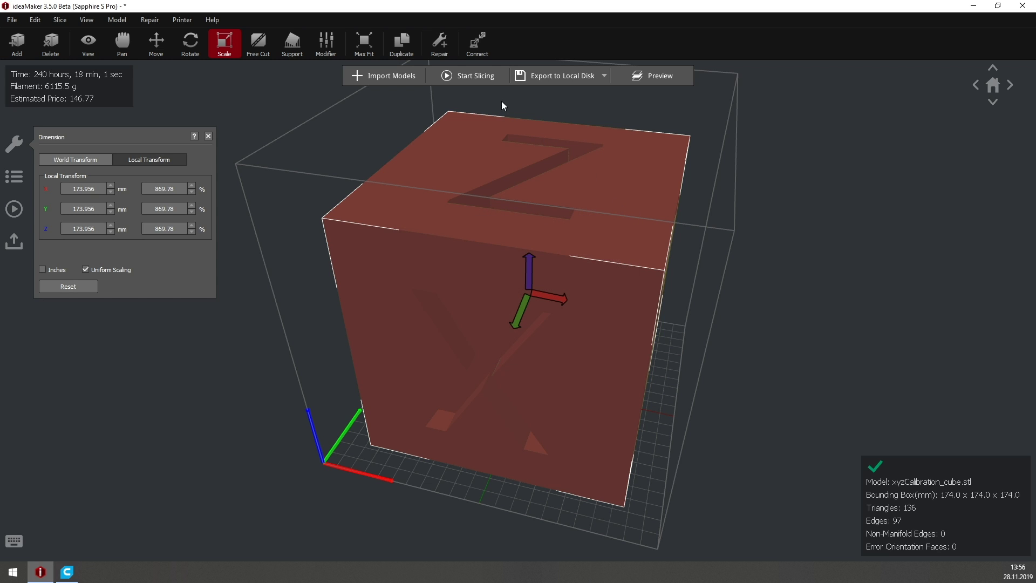
Slice the enlarged cube with the TEST - 2 template to compare the estimated print time
left_click(469, 76)
left_click(430, 272)
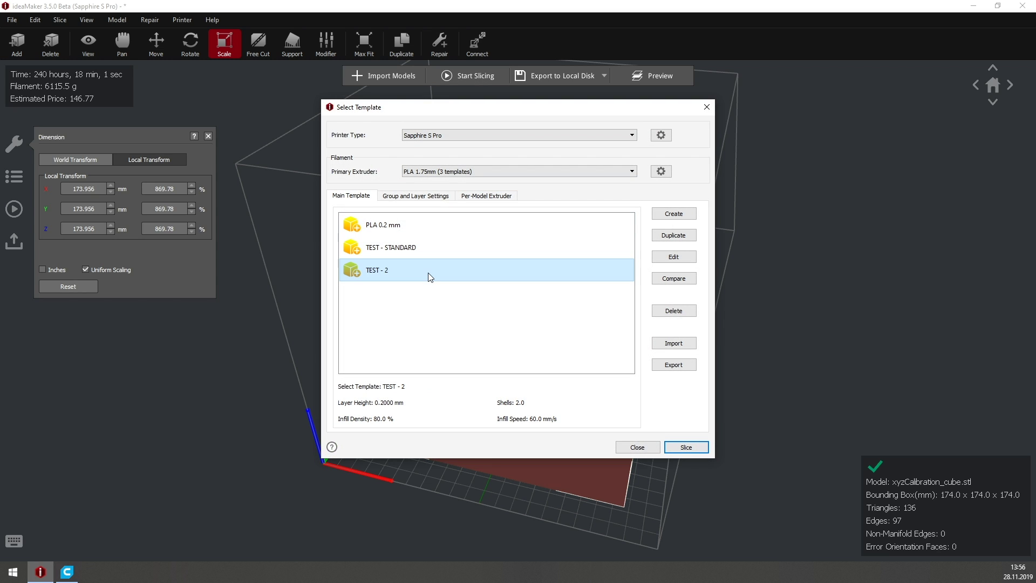
left_click(697, 447)
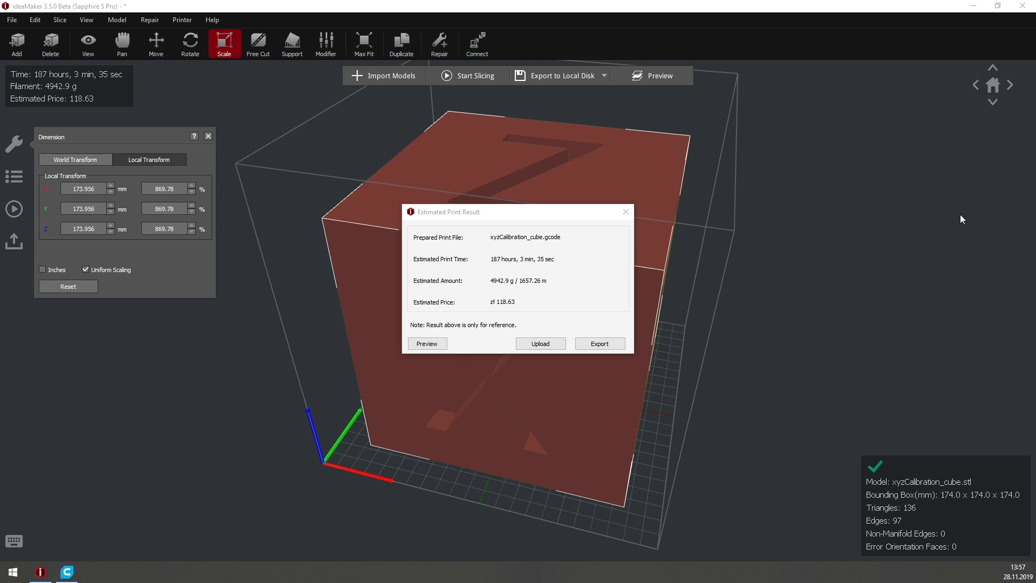
left_click(769, 252)
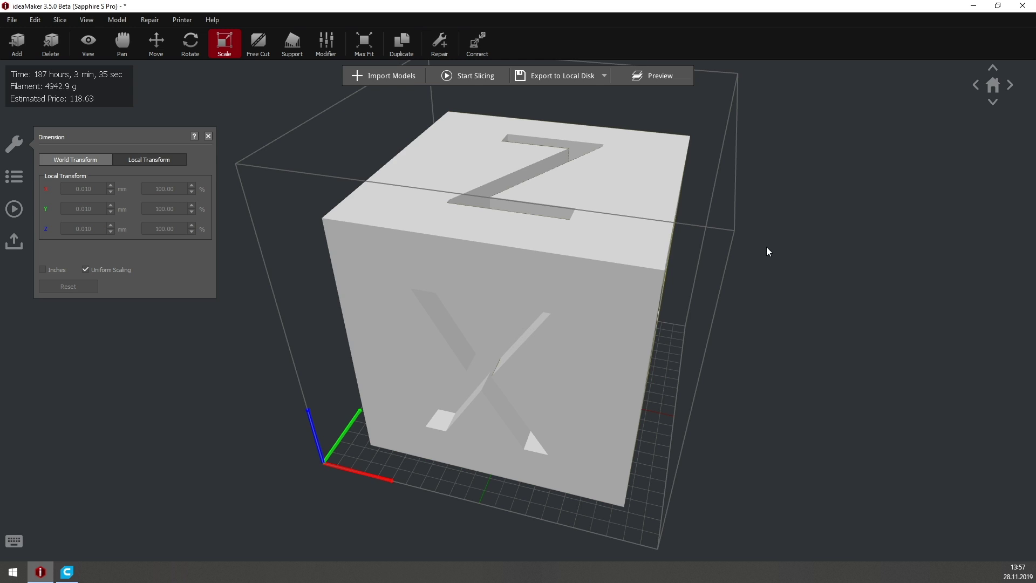